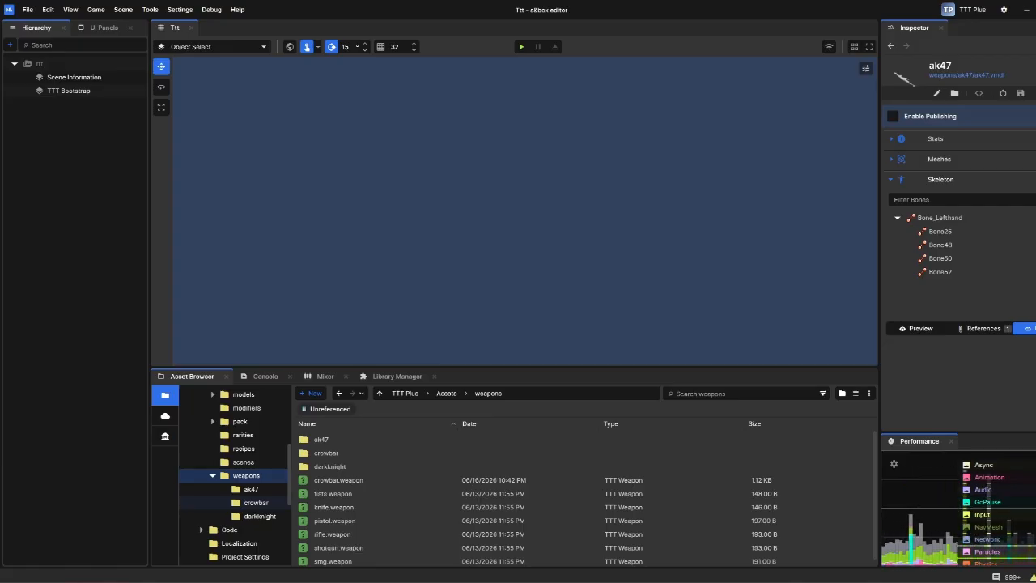
- Look over Blender, VTFEdit Reloaded and the tfa_cso models folder in File Explorer, ending in Blender
{"action": "key", "text": "alt+Tab"}
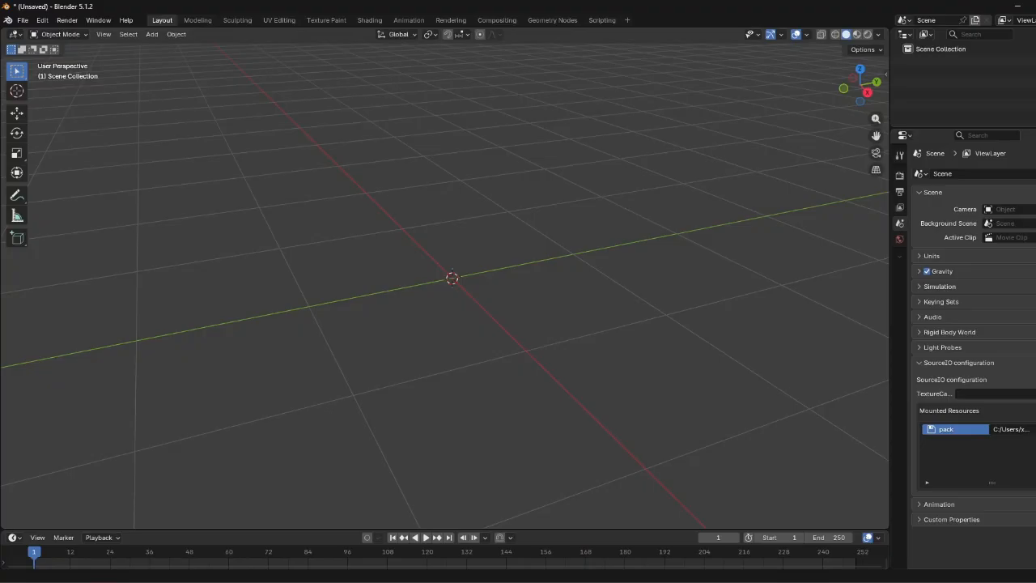
{"action": "key", "text": "alt+Tab"}
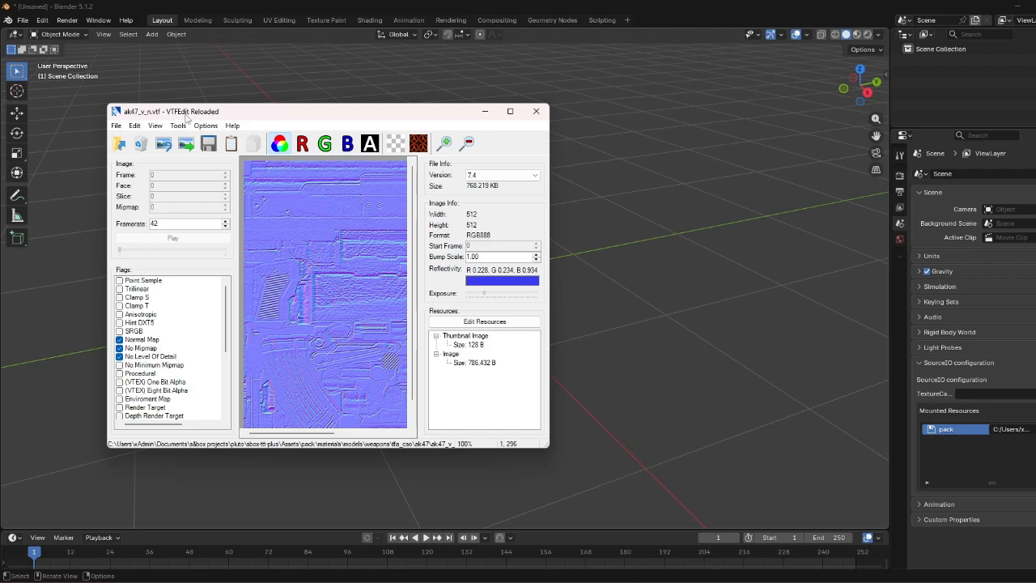
{"action": "key", "text": "super+Down"}
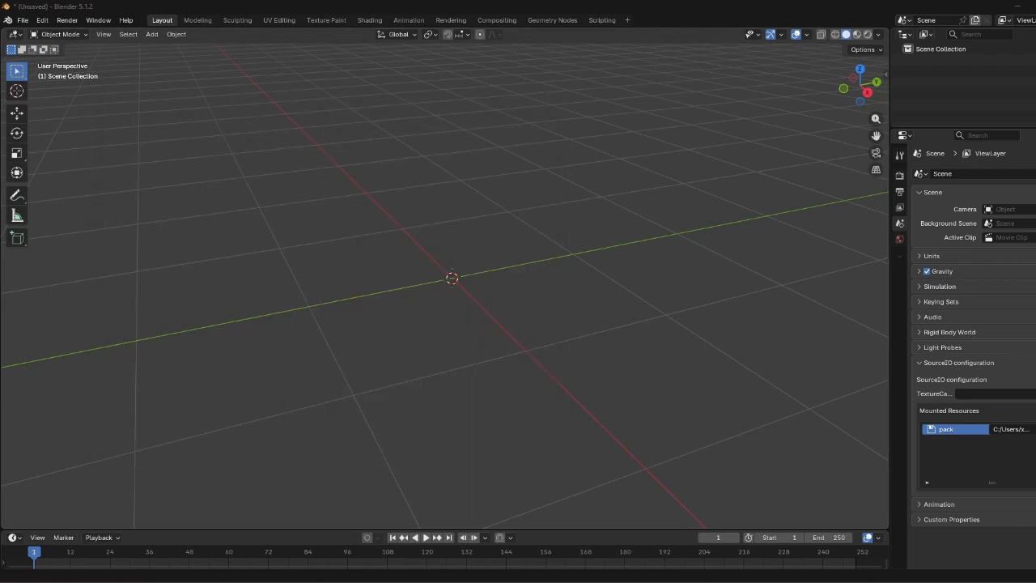
{"action": "key", "text": "alt+Tab"}
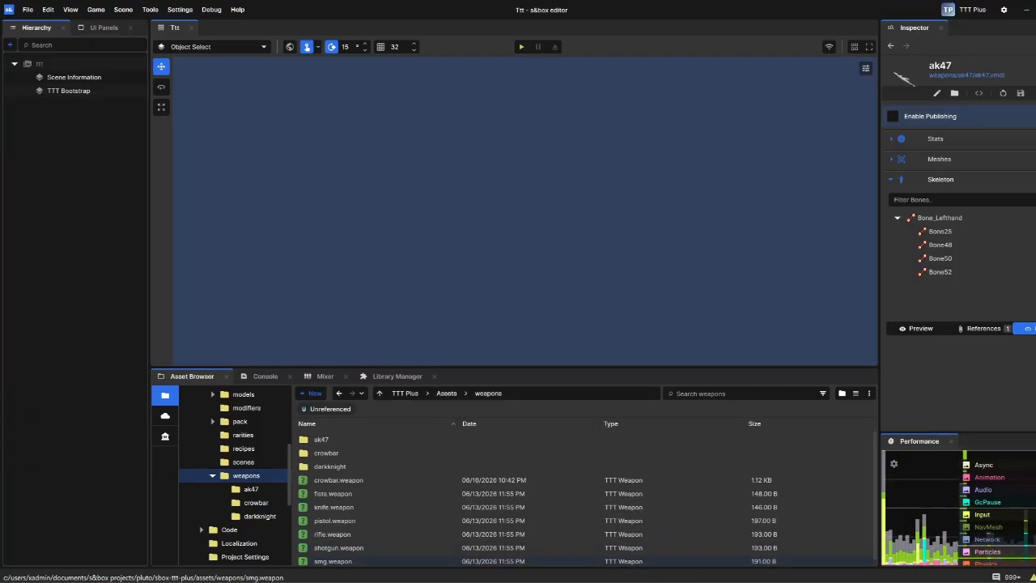
{"action": "left_click_drag", "start_coordinate": [1035, 174], "coordinate": [742, 122]}
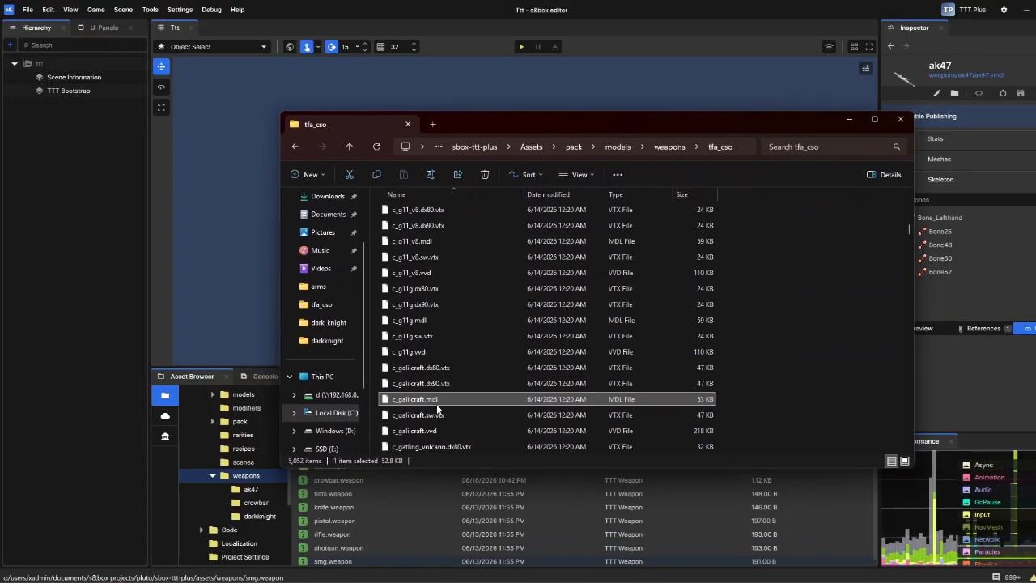
{"action": "left_click_drag", "start_coordinate": [534, 119], "coordinate": [1035, 121]}
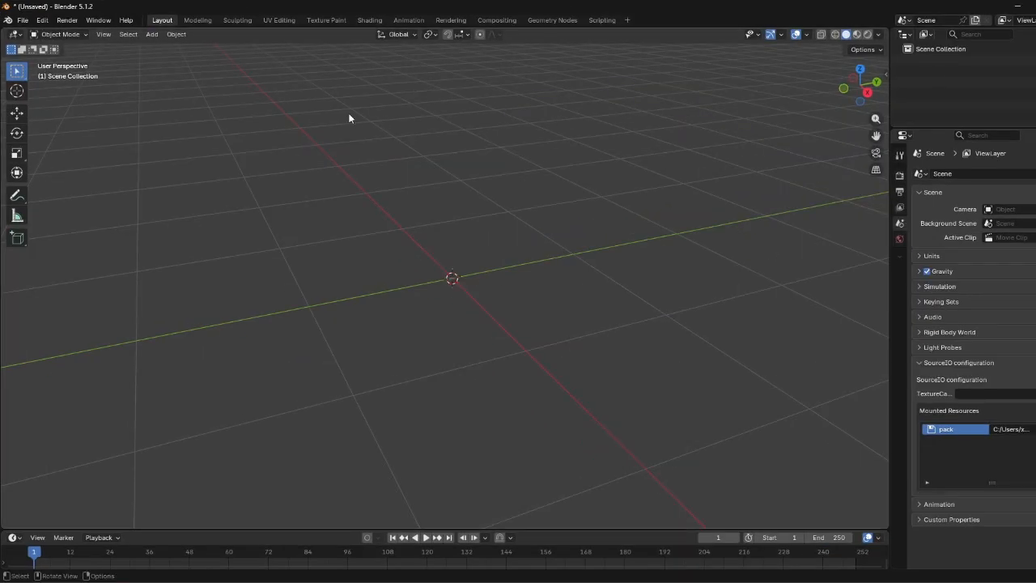
- Import c_galilcraft.mdl from the tfa_cso folder as a GoldSrc/Source model
{"action": "left_click", "coordinate": [24, 20]}
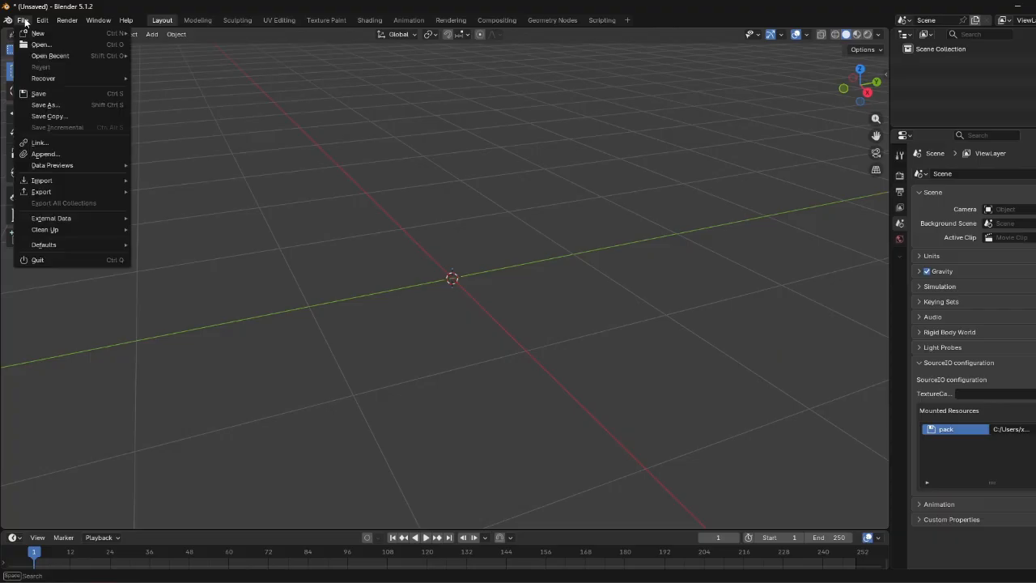
{"action": "mouse_move", "coordinate": [71, 181]}
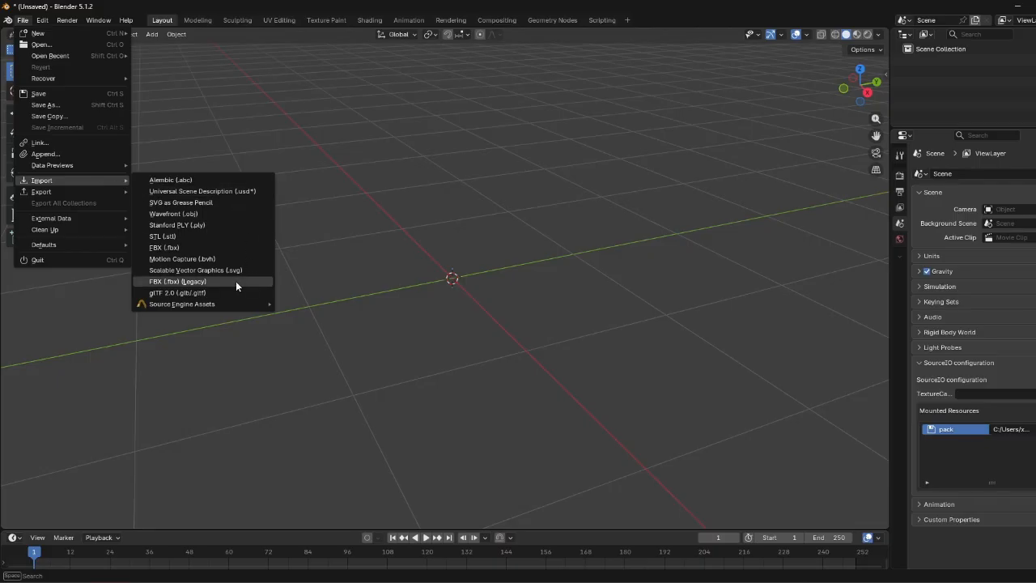
{"action": "mouse_move", "coordinate": [240, 305]}
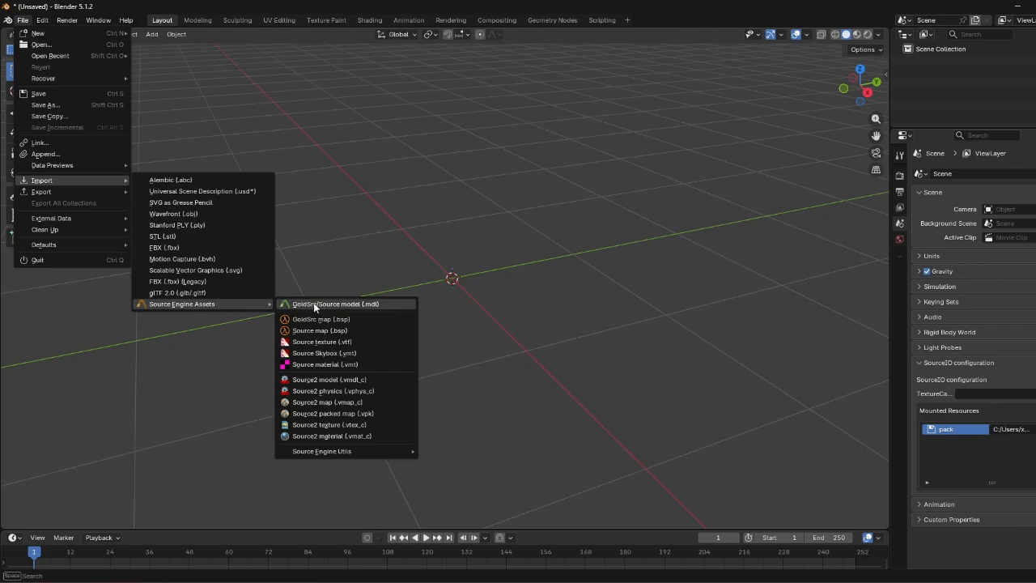
{"action": "left_click", "coordinate": [394, 305]}
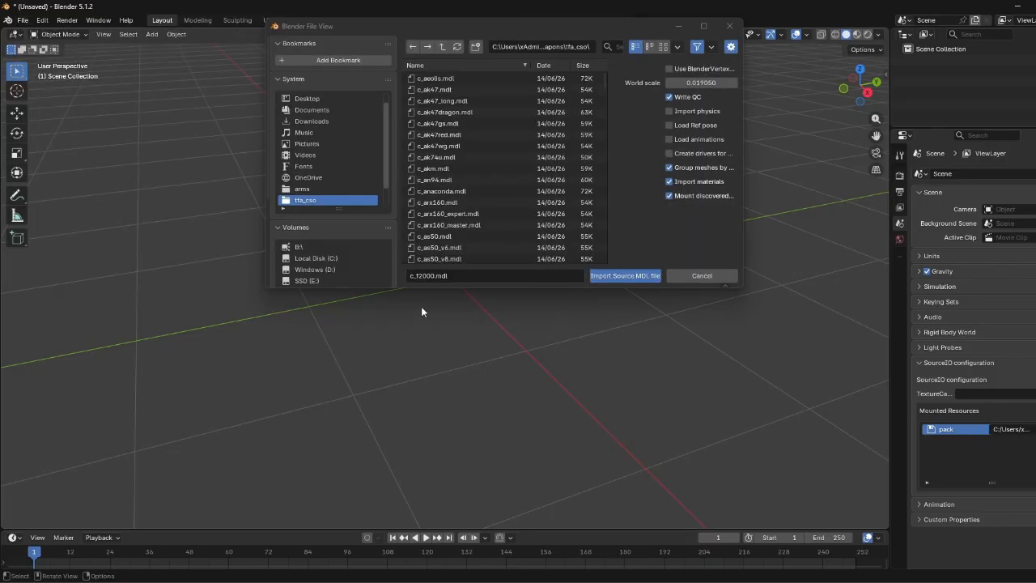
{"action": "scroll", "coordinate": [500, 192], "scroll_direction": "down", "scroll_amount": 10}
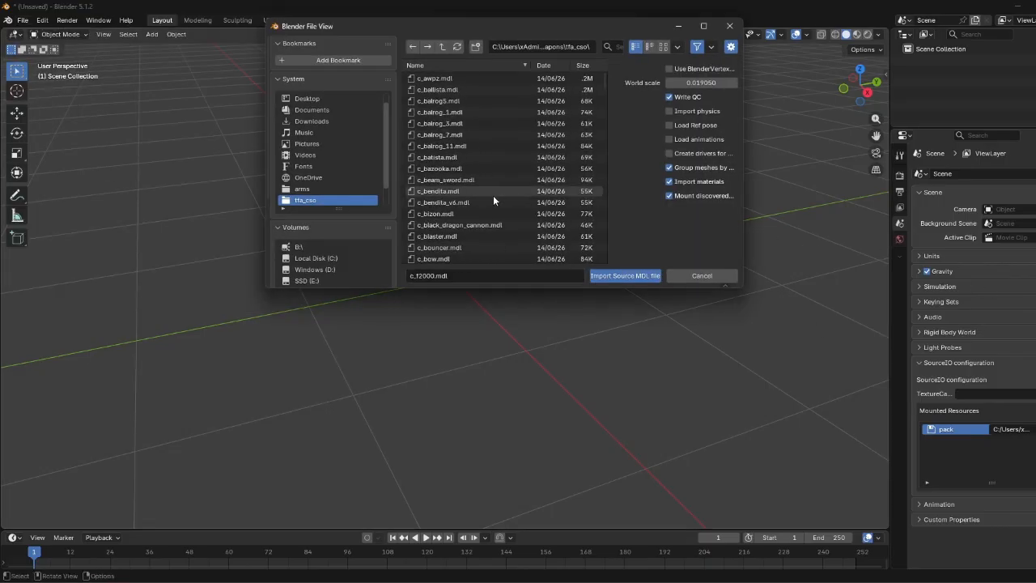
{"action": "scroll", "coordinate": [484, 191], "scroll_direction": "down", "scroll_amount": 10}
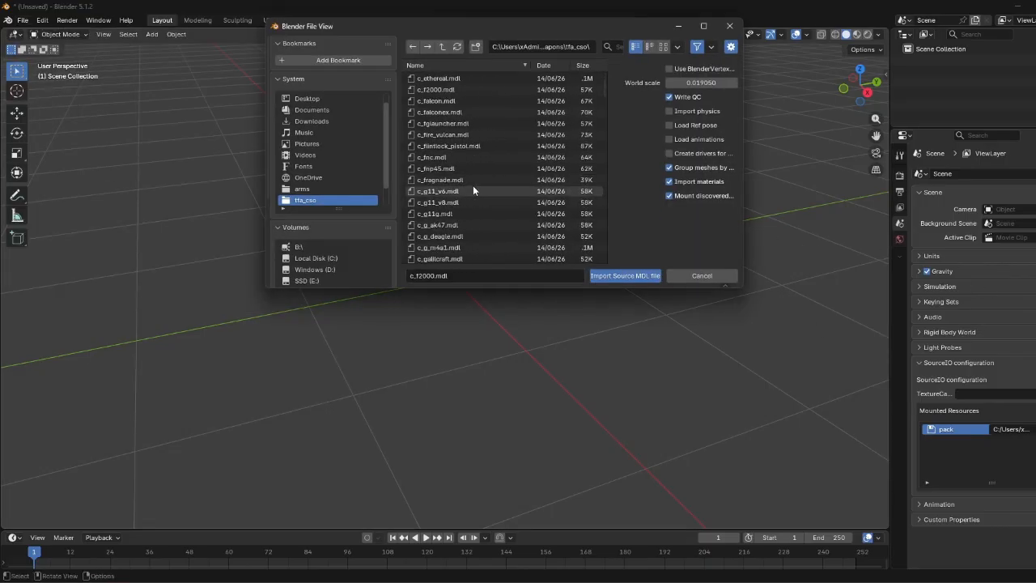
{"action": "scroll", "coordinate": [472, 191], "scroll_direction": "down", "scroll_amount": 1}
{"action": "left_click", "coordinate": [479, 192]}
{"action": "left_click", "coordinate": [619, 275]}
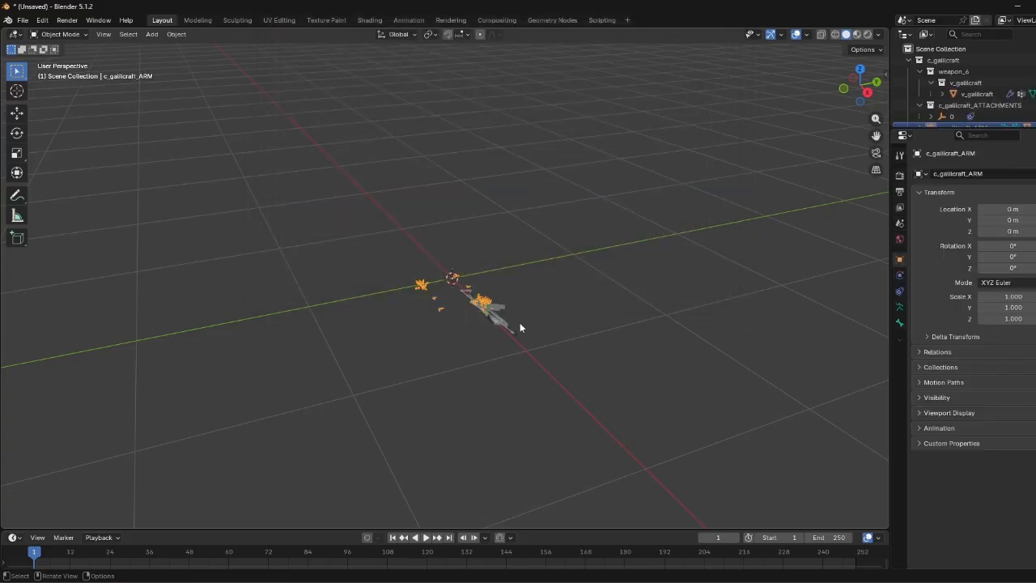
{"action": "middle_click_drag", "start_coordinate": [530, 323], "coordinate": [528, 300]}
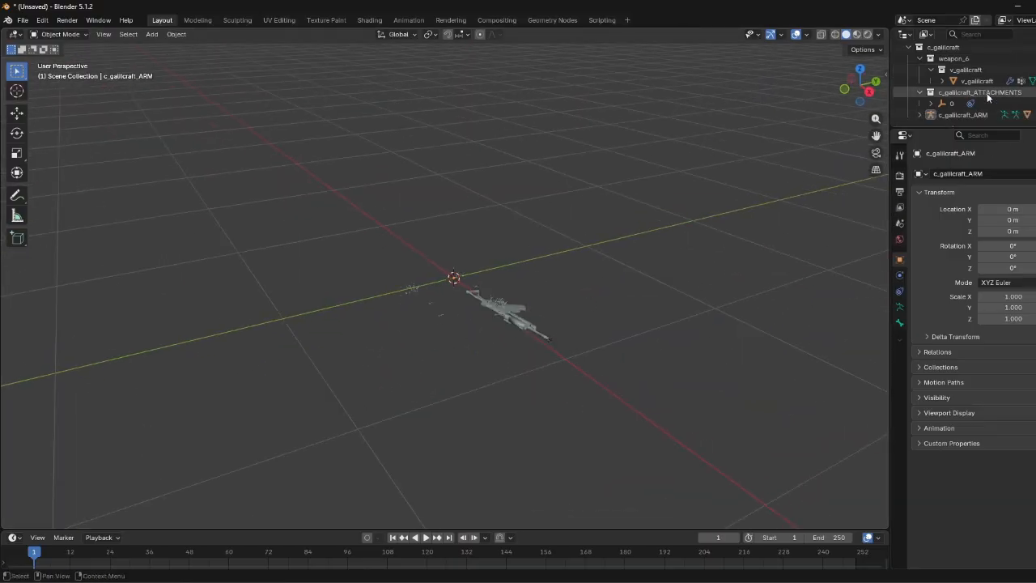
- Export the imported Galil model as galil.fbx into the project's weapons\galil folder
{"action": "left_click", "coordinate": [23, 21]}
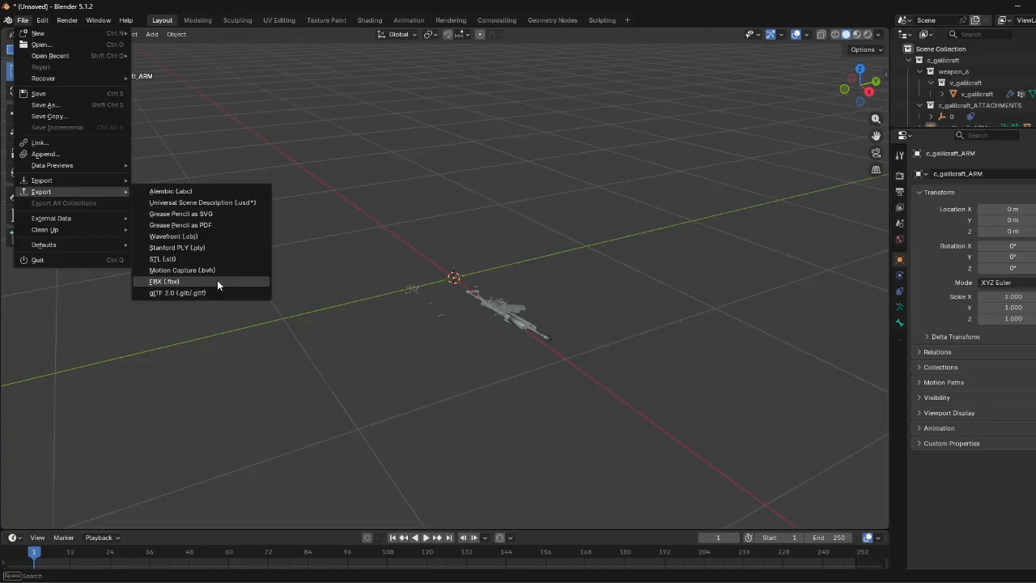
{"action": "left_click", "coordinate": [217, 281]}
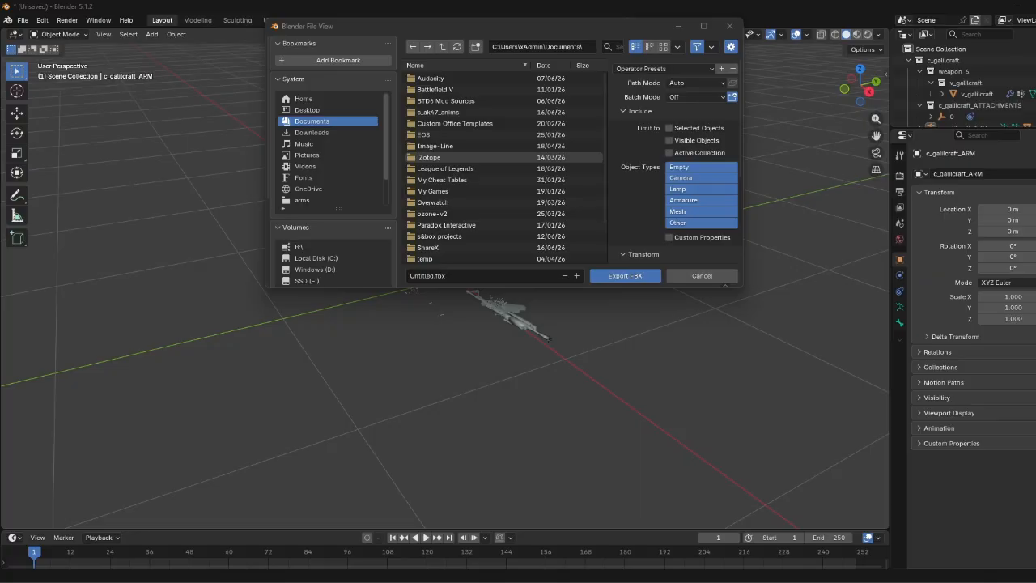
{"action": "left_click", "coordinate": [575, 46]}
{"action": "key", "text": "ctrl+v"}
{"action": "key", "text": "Return"}
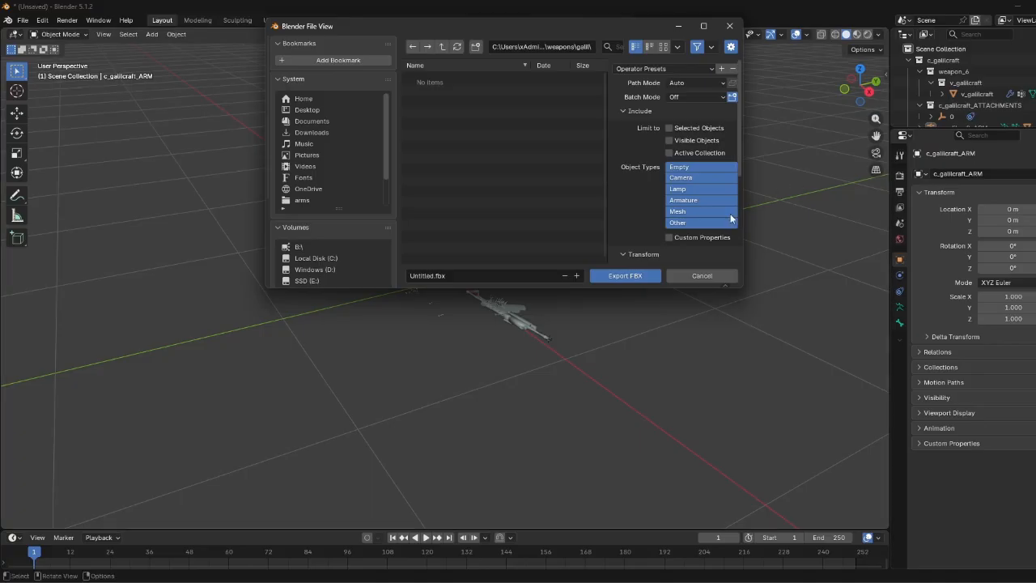
{"action": "left_click", "coordinate": [430, 276]}
{"action": "key", "text": "BackSpace"}
{"action": "type", "text": "galil"}
{"action": "key", "text": "Return"}
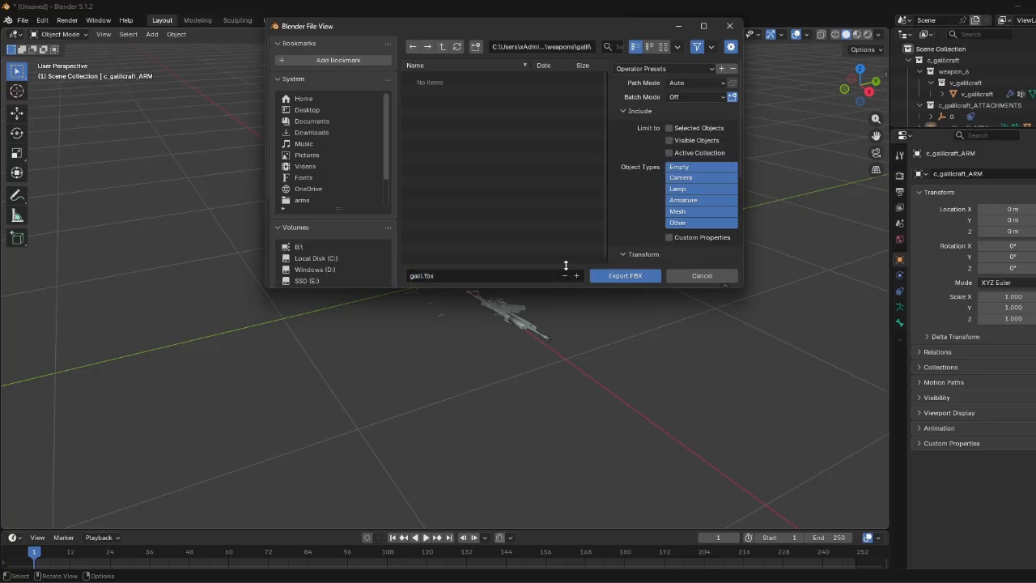
{"action": "left_click", "coordinate": [635, 276]}
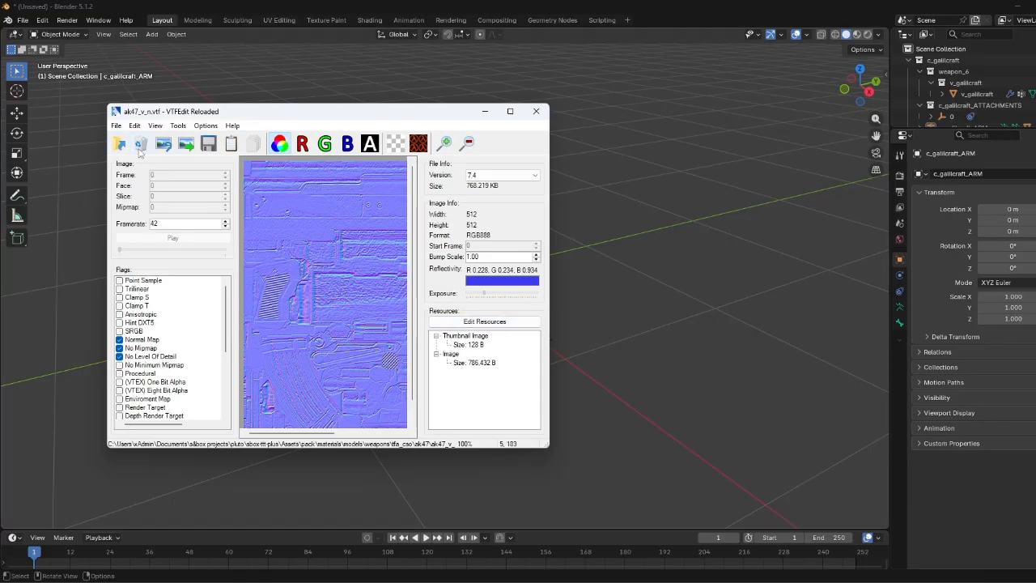
- Switch to VTFEdit Reloaded and browse for a file to open in sbox-ttt-plus/Assets/pack/materials
{"action": "left_click", "coordinate": [126, 145]}
{"action": "left_click", "coordinate": [549, 332]}
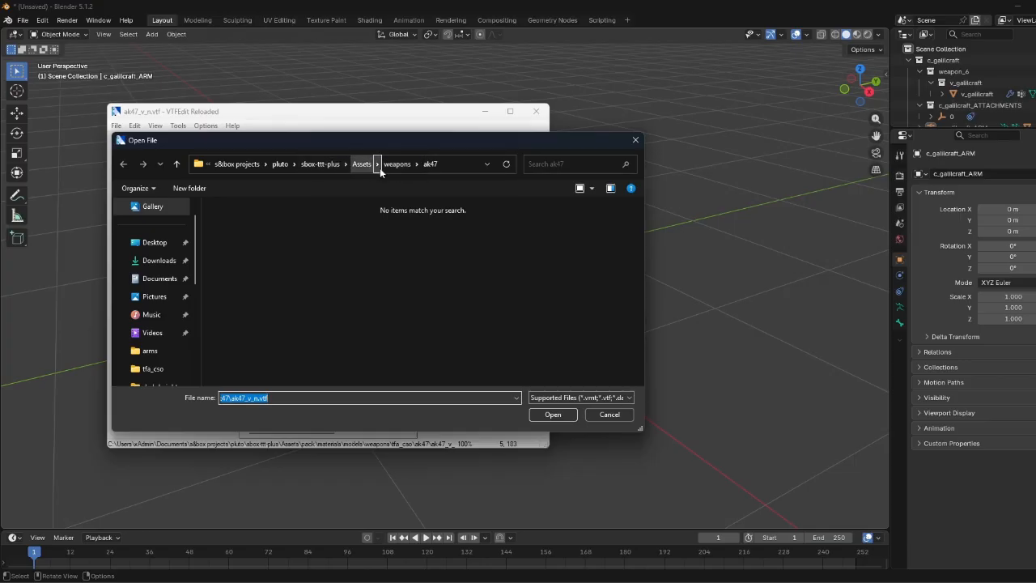
{"action": "left_click", "coordinate": [398, 165]}
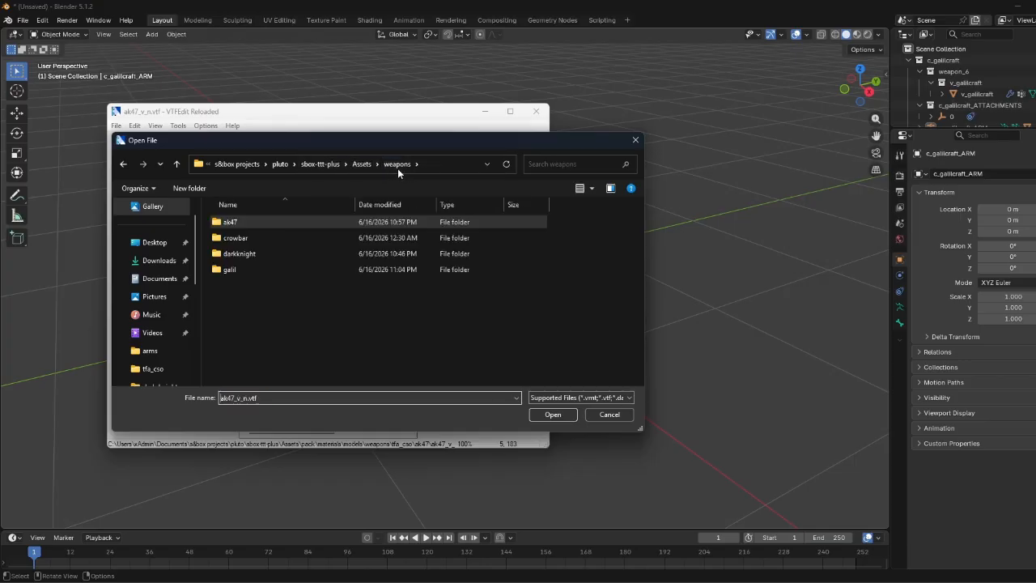
{"action": "left_click", "coordinate": [322, 164]}
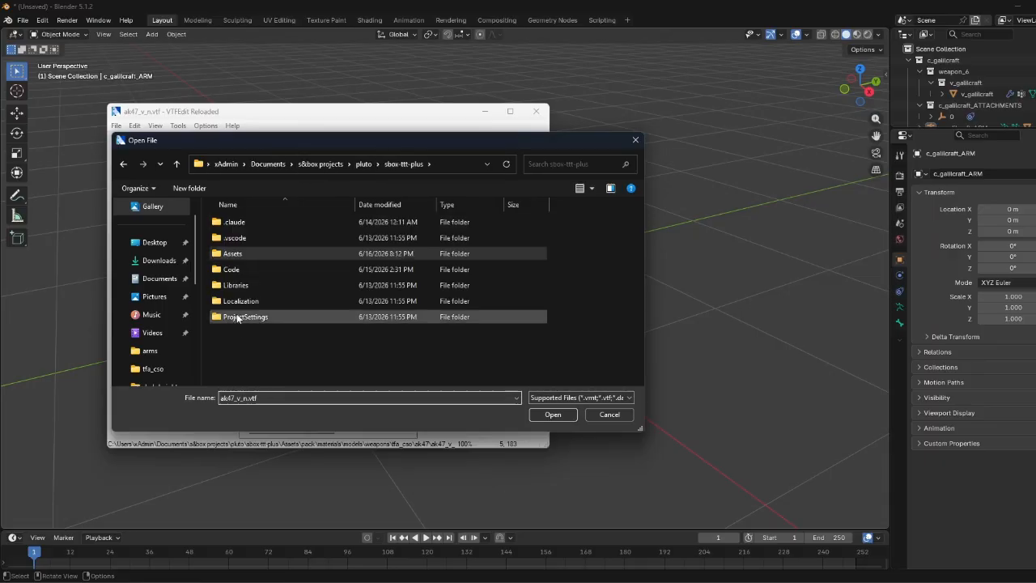
{"action": "double_click", "coordinate": [279, 255]}
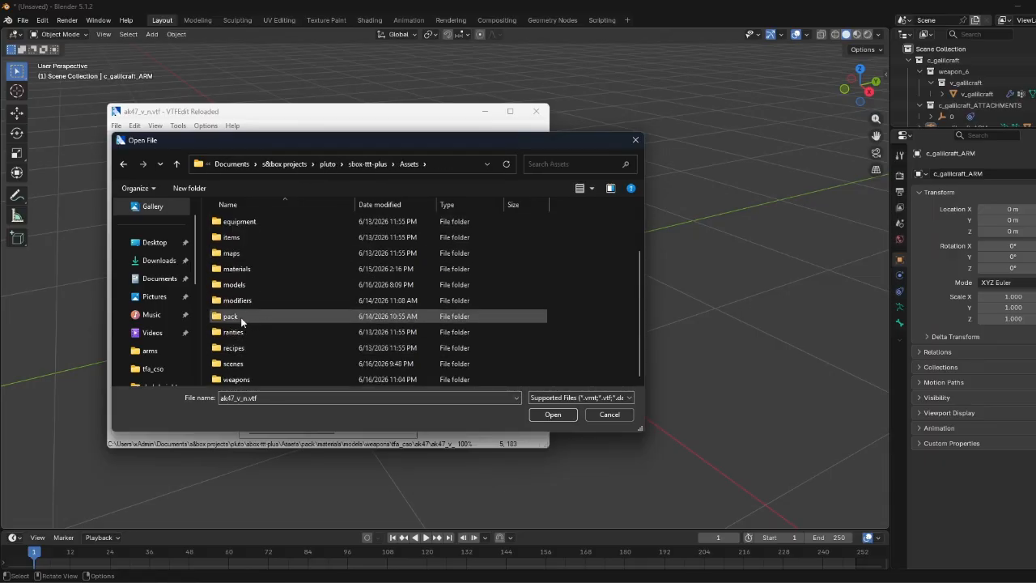
{"action": "double_click", "coordinate": [239, 316]}
{"action": "double_click", "coordinate": [250, 220]}
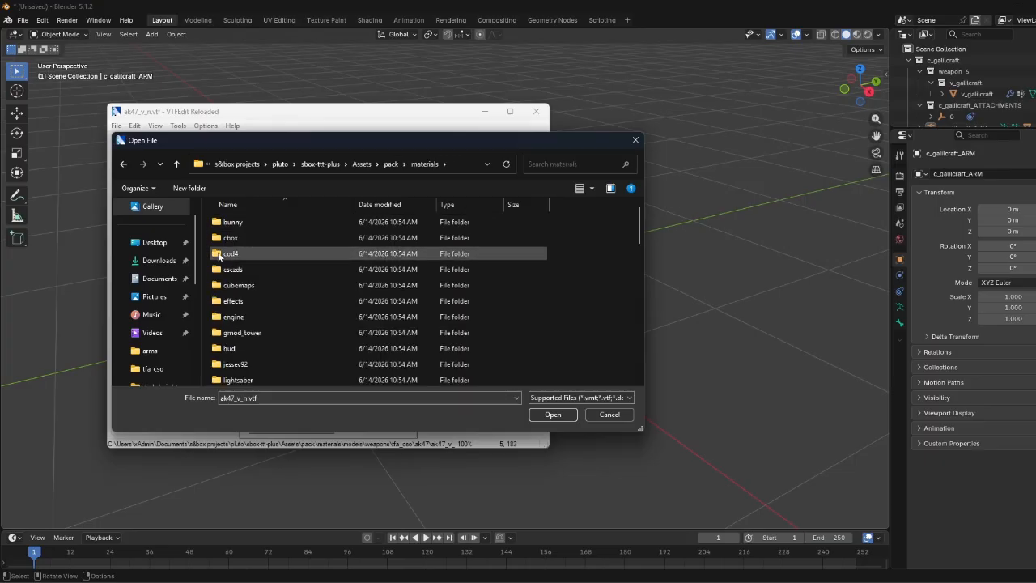
{"action": "scroll", "coordinate": [259, 258], "scroll_direction": "down", "scroll_amount": 5}
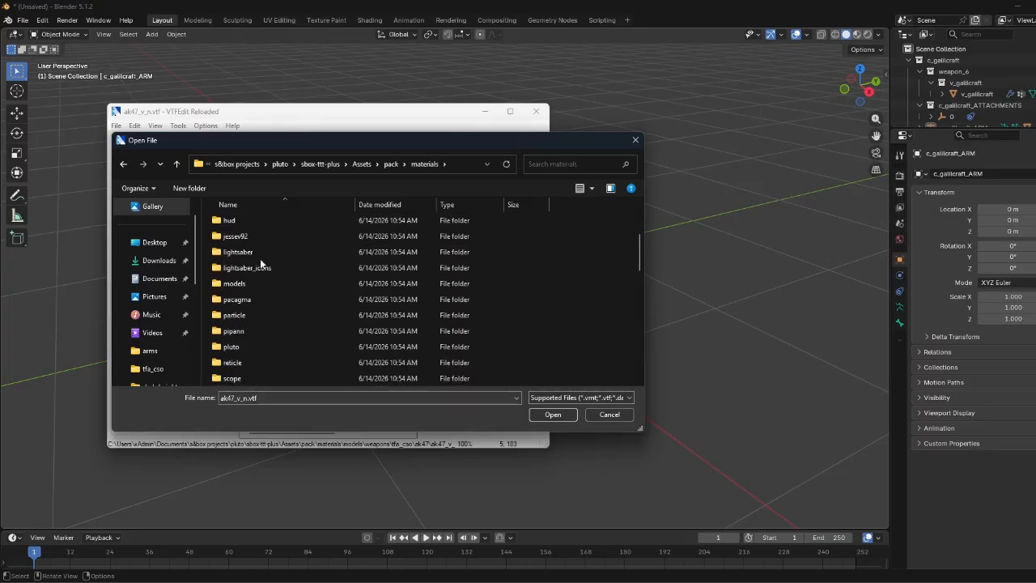
{"action": "scroll", "coordinate": [249, 304], "scroll_direction": "down", "scroll_amount": 5}
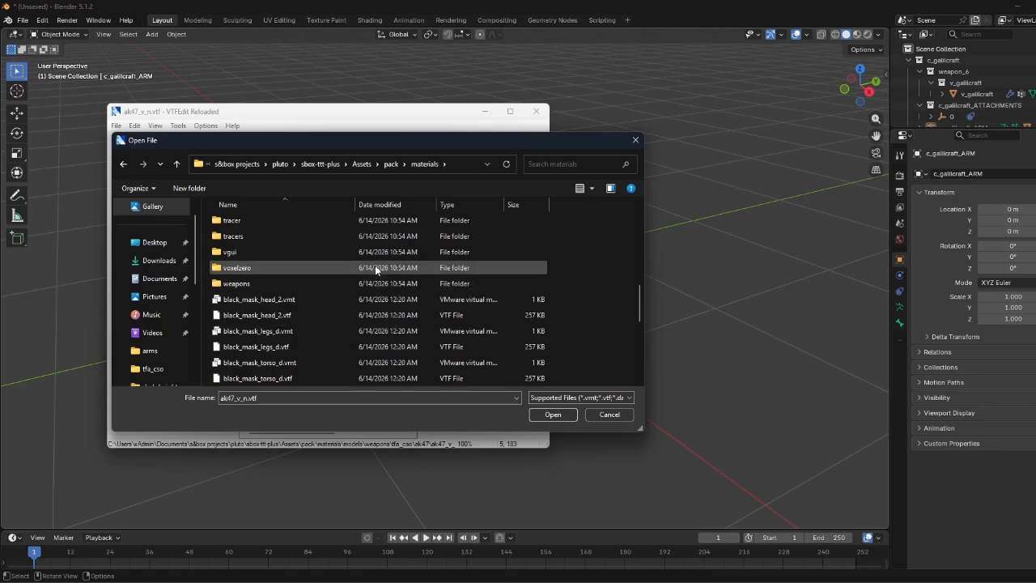
{"action": "left_click", "coordinate": [390, 164]}
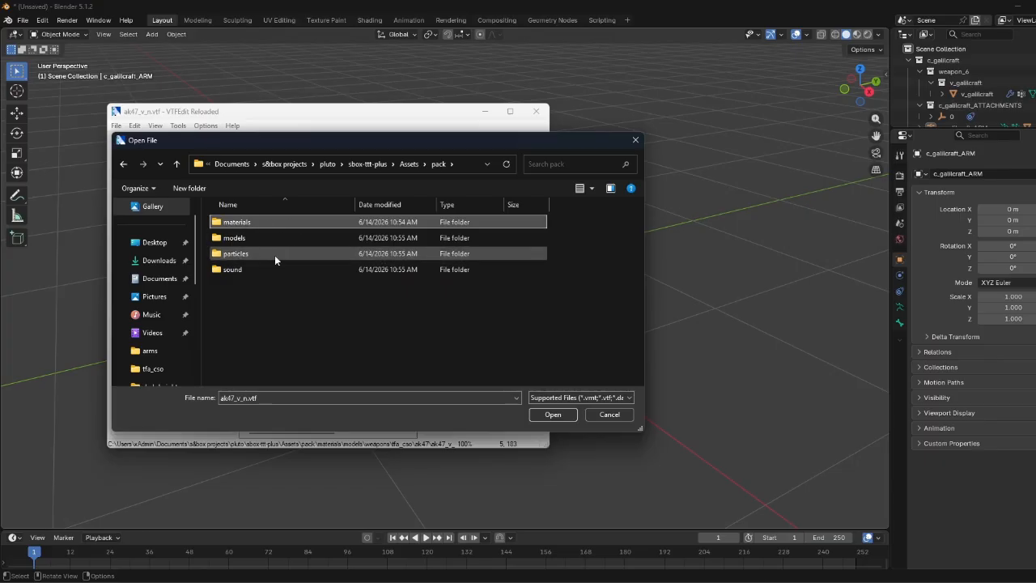
{"action": "double_click", "coordinate": [233, 222]}
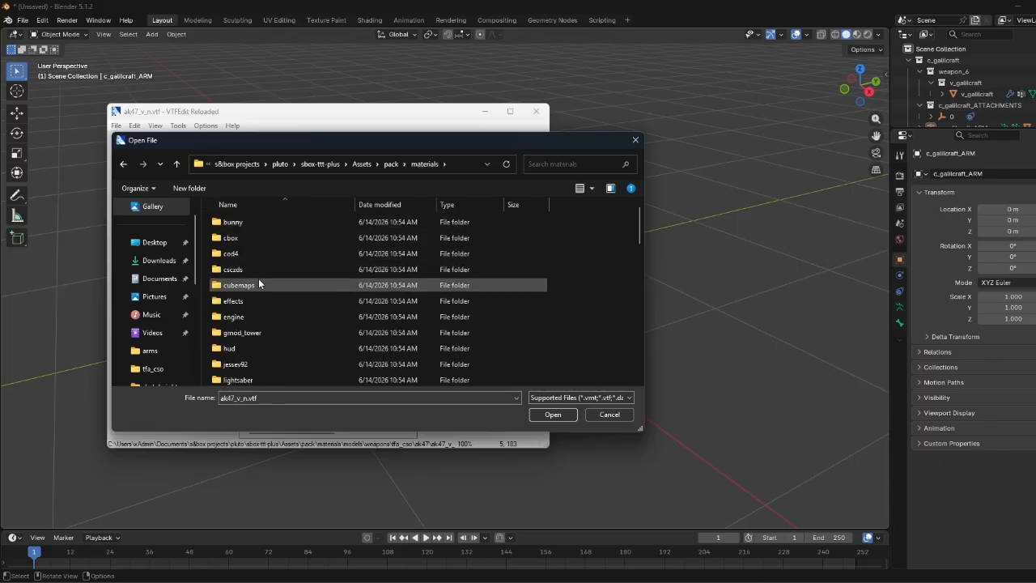
{"action": "scroll", "coordinate": [285, 318], "scroll_direction": "down", "scroll_amount": 5}
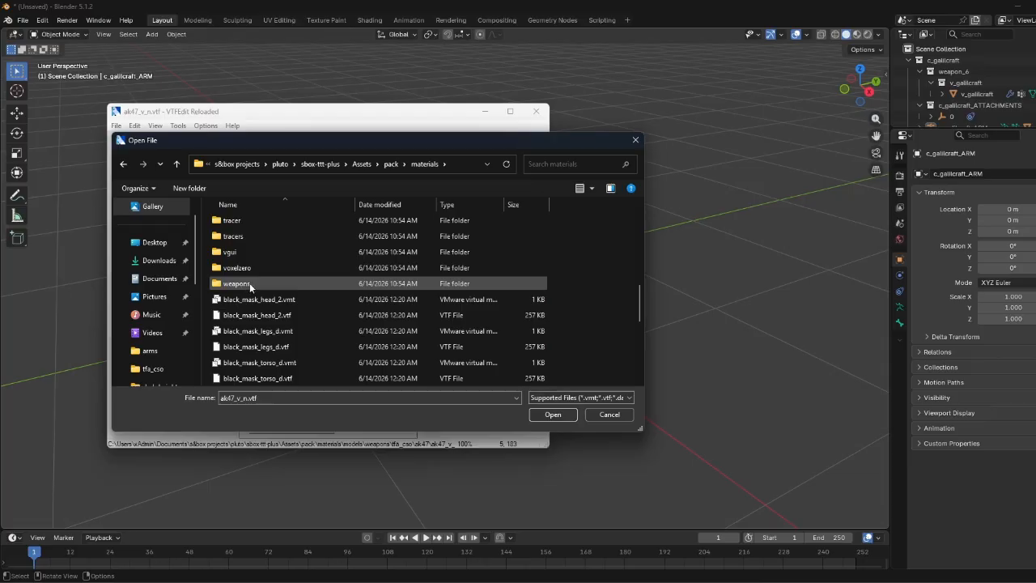
{"action": "double_click", "coordinate": [250, 286]}
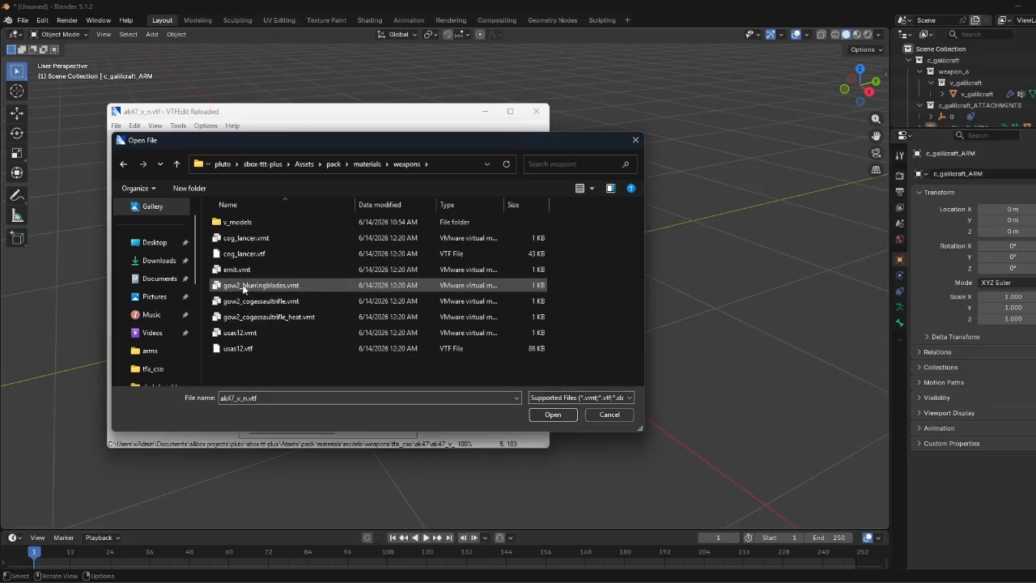
{"action": "left_click", "coordinate": [358, 168]}
- Open the galilcraft_v.vtf texture from the models/weapons/tfa_cso/galilcraft folder under pack/materials
{"action": "scroll", "coordinate": [244, 317], "scroll_direction": "up", "scroll_amount": 5}
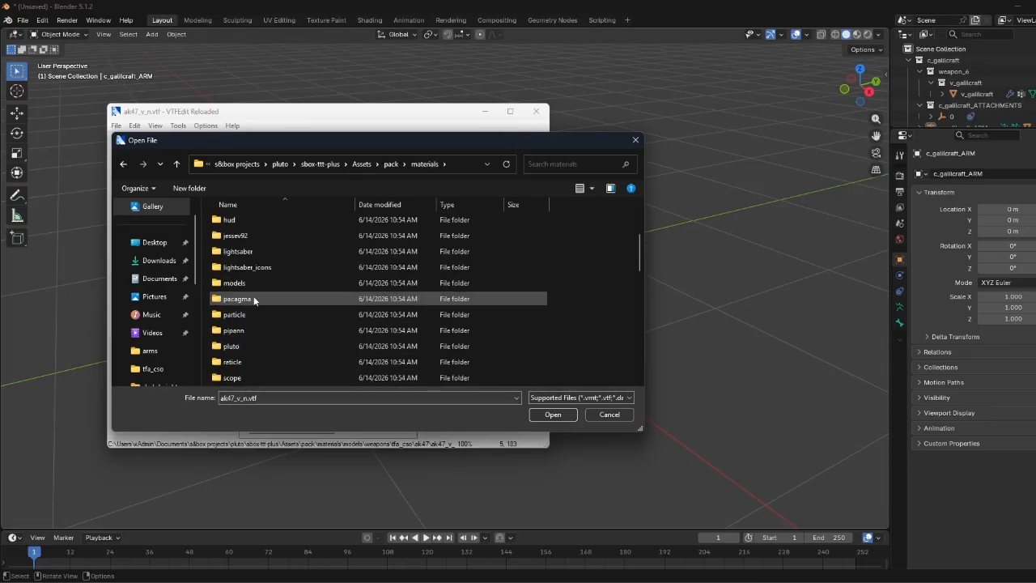
{"action": "double_click", "coordinate": [242, 330]}
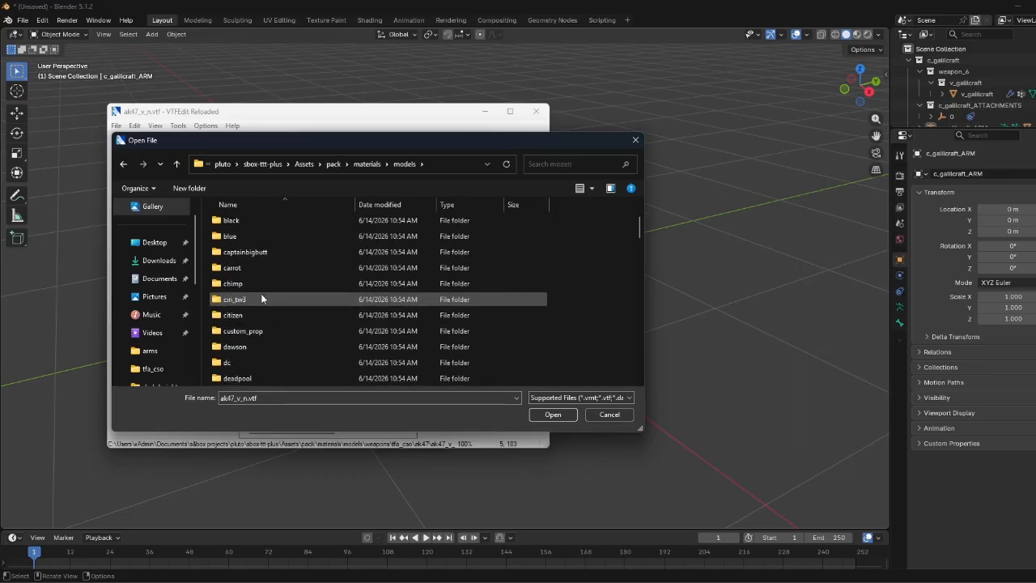
{"action": "scroll", "coordinate": [259, 303], "scroll_direction": "down", "scroll_amount": 14}
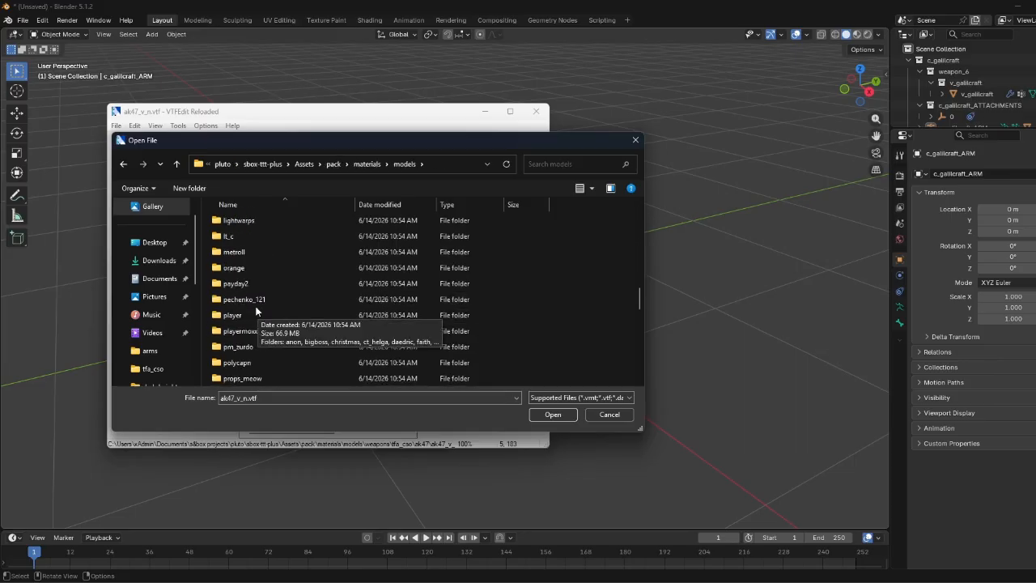
{"action": "scroll", "coordinate": [251, 306], "scroll_direction": "down", "scroll_amount": 3}
{"action": "double_click", "coordinate": [243, 362]}
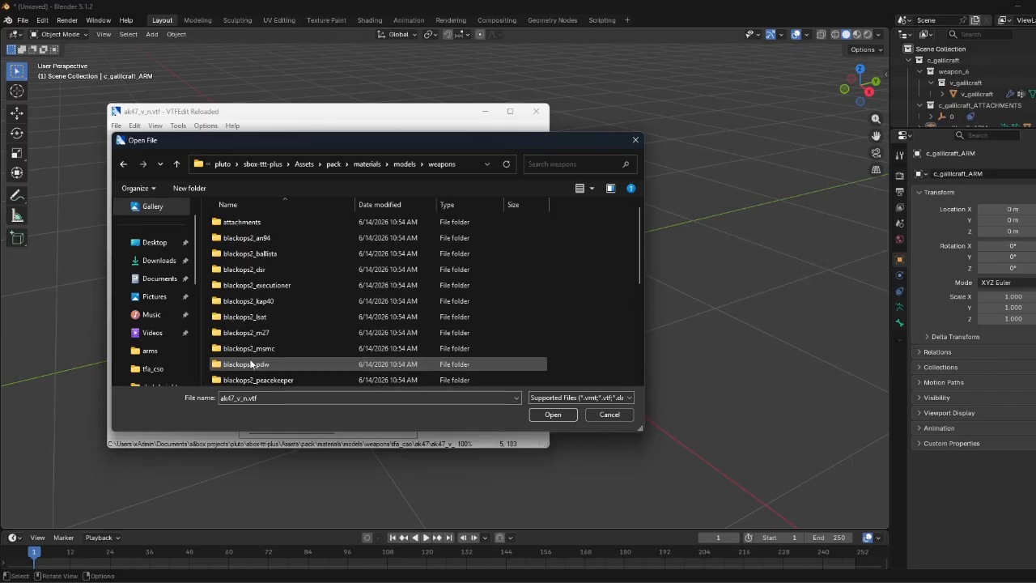
{"action": "scroll", "coordinate": [257, 291], "scroll_direction": "down", "scroll_amount": 5}
{"action": "double_click", "coordinate": [254, 300]}
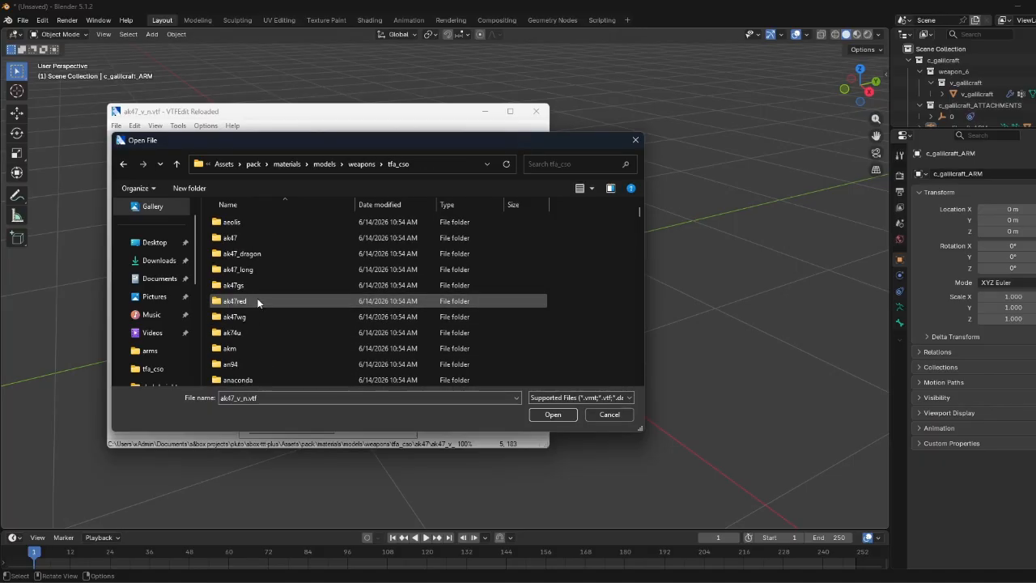
{"action": "scroll", "coordinate": [261, 279], "scroll_direction": "down", "scroll_amount": 6}
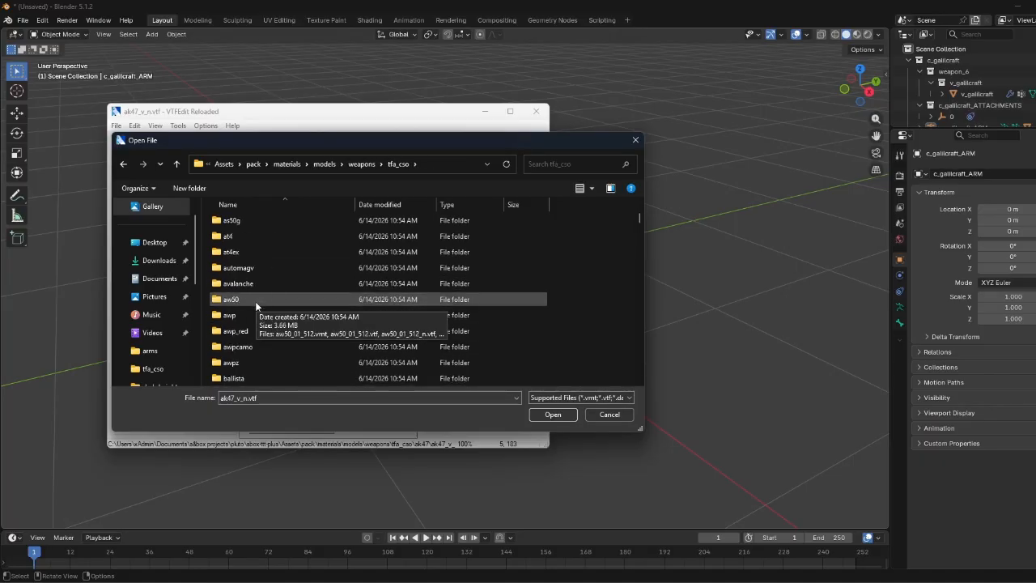
{"action": "scroll", "coordinate": [257, 302], "scroll_direction": "down", "scroll_amount": 10}
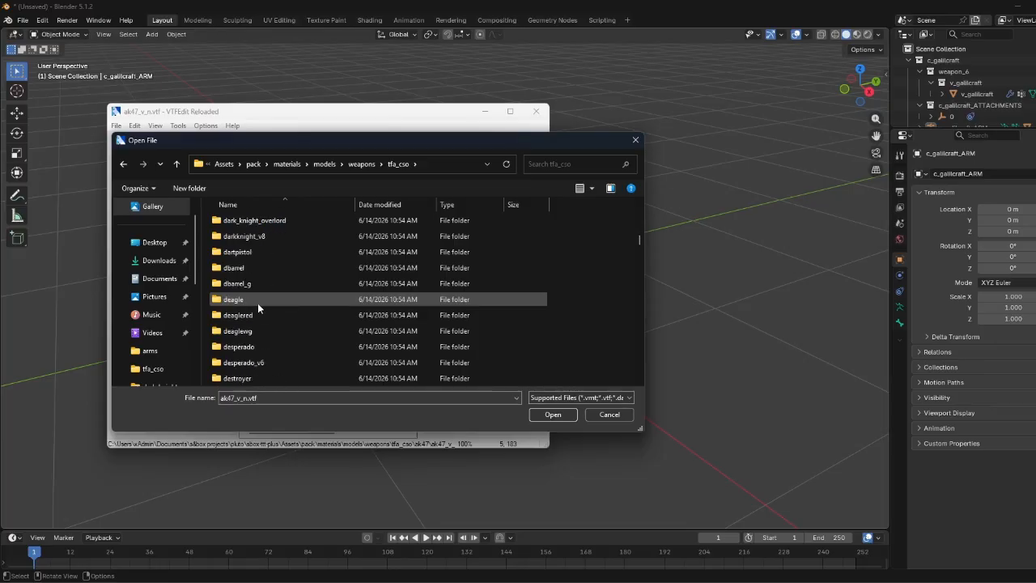
{"action": "scroll", "coordinate": [259, 302], "scroll_direction": "down", "scroll_amount": 5}
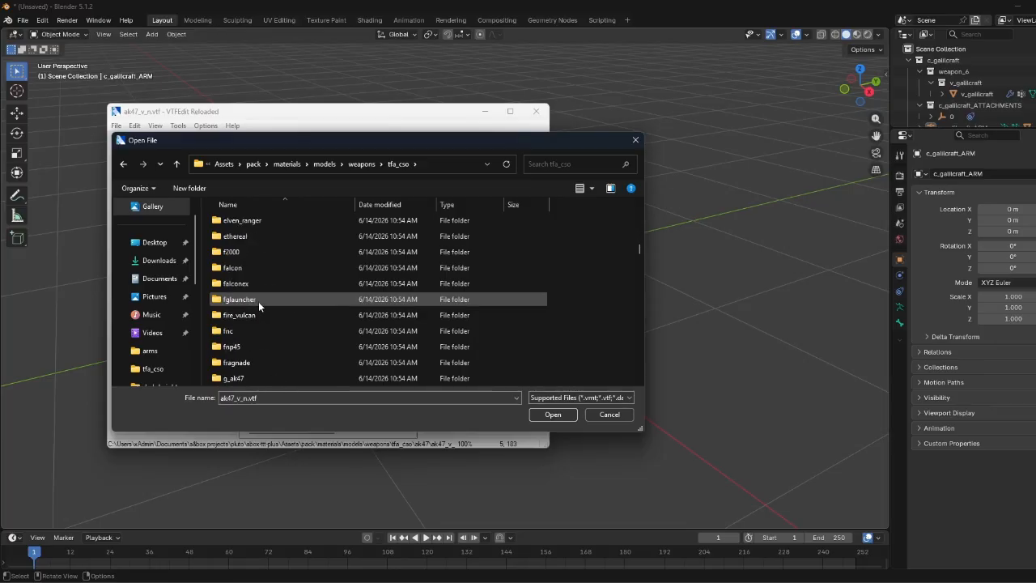
{"action": "double_click", "coordinate": [248, 330]}
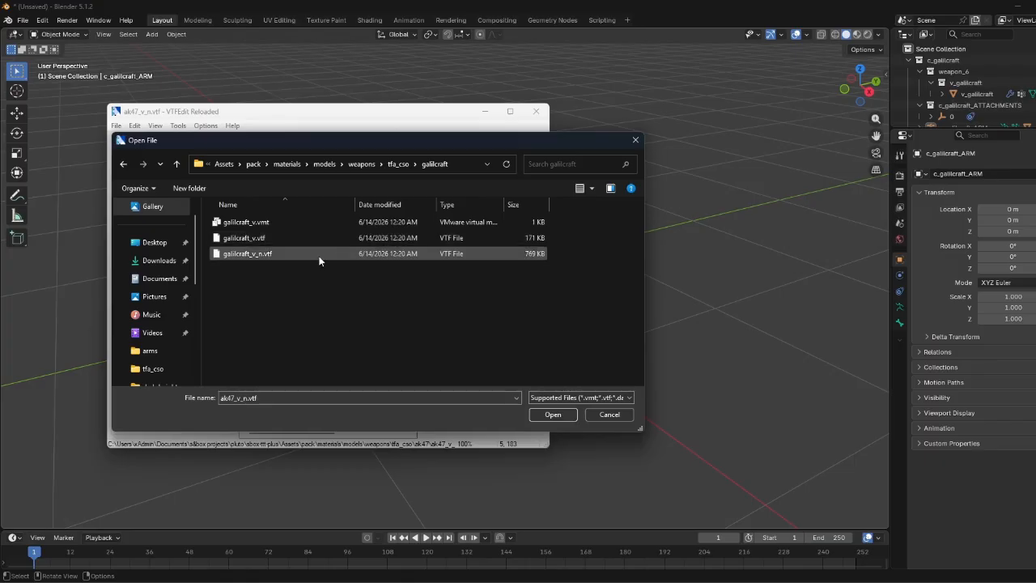
{"action": "double_click", "coordinate": [334, 237]}
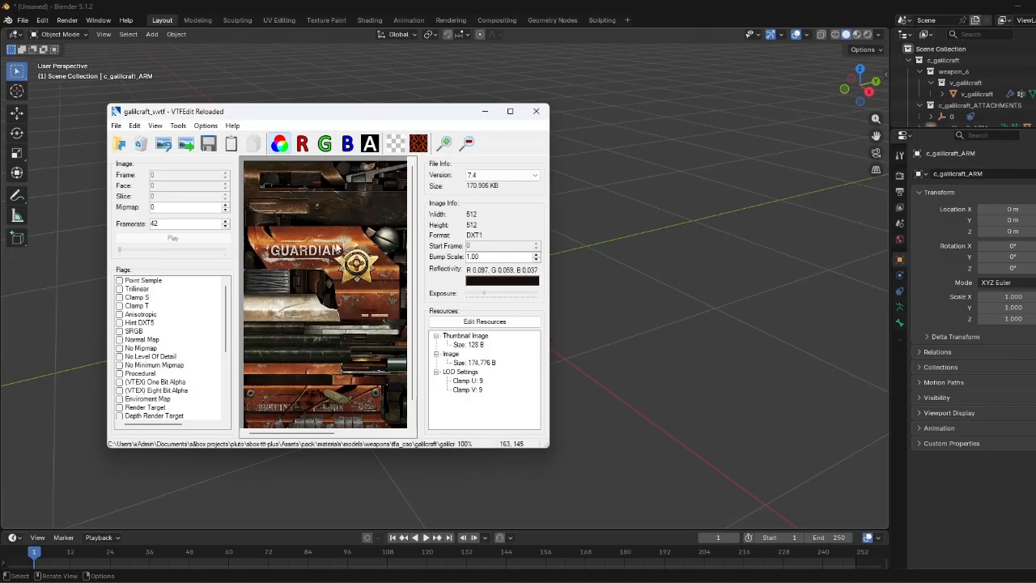
- Export the base colour texture as galilcraft_v.png into the project's Assets\weapons\galil folder
{"action": "left_click", "coordinate": [186, 145]}
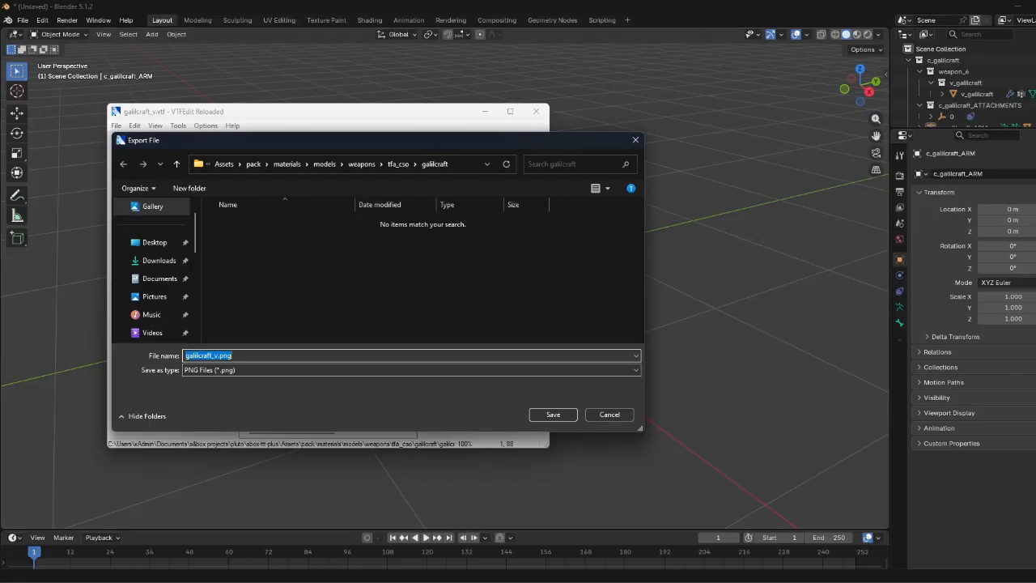
{"action": "left_click", "coordinate": [467, 165]}
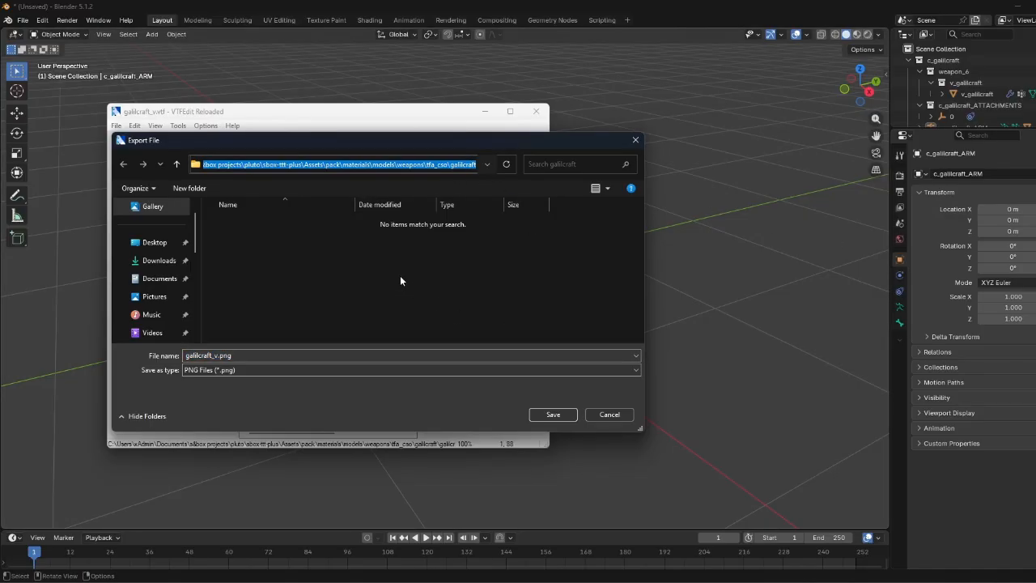
{"action": "left_click", "coordinate": [362, 293]}
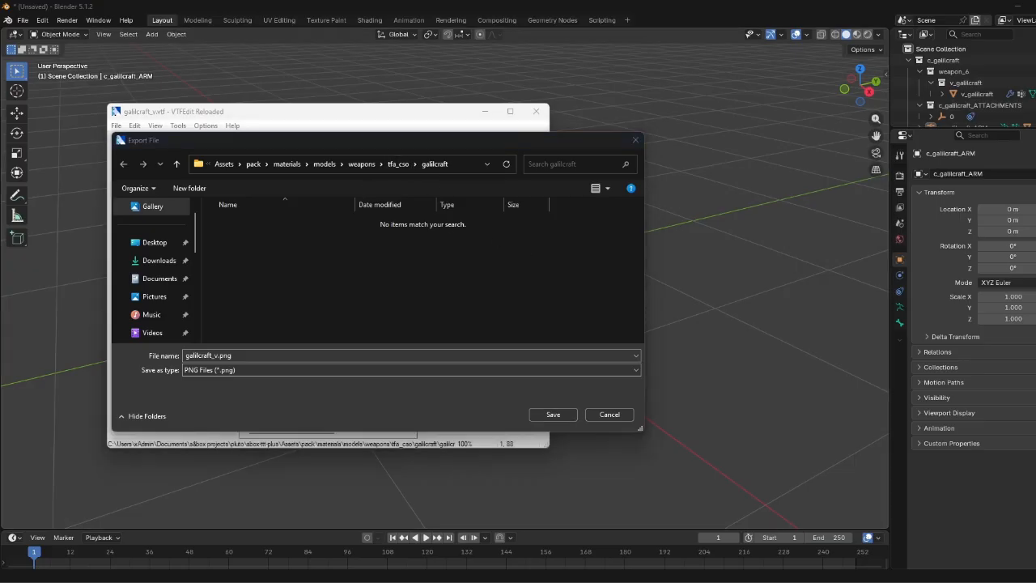
{"action": "left_click", "coordinate": [462, 166]}
{"action": "type", "text": "C:\\Users\\xAdmin\\Documents\\s&box projects\\pluto\\sbox-ttt-plus\\Assets\\weapons\\galil"}
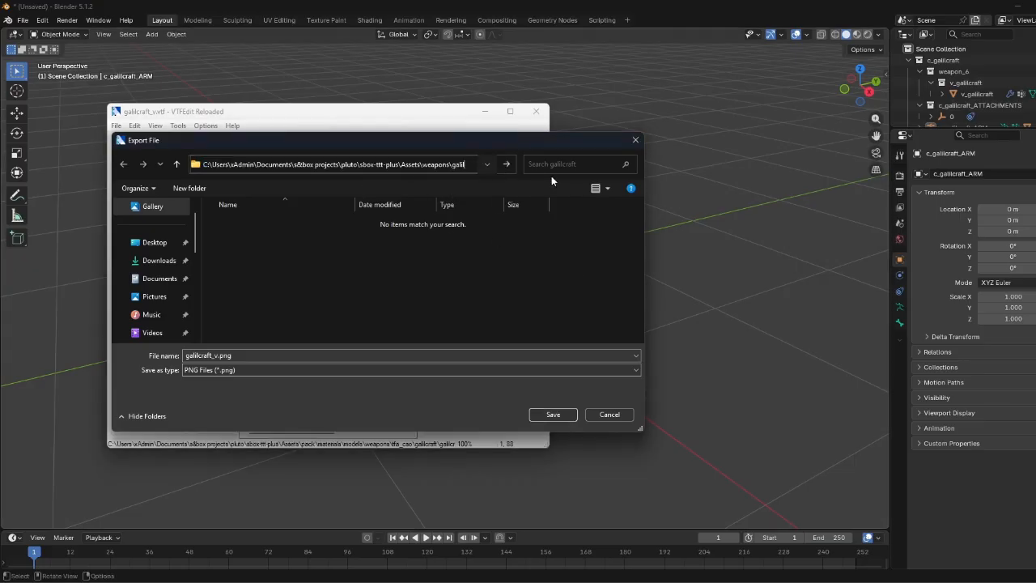
{"action": "key", "text": "Return"}
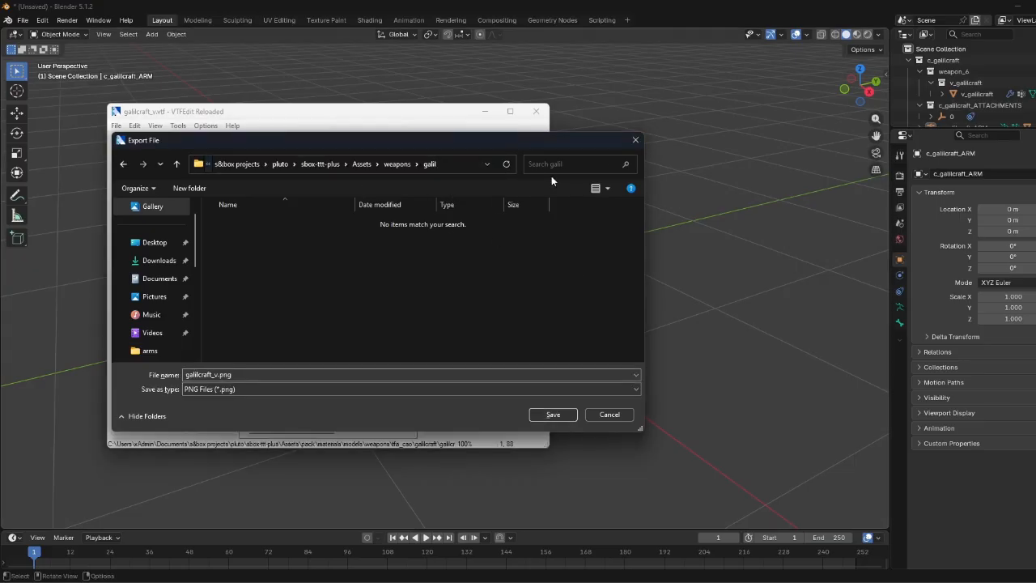
{"action": "left_click", "coordinate": [553, 414]}
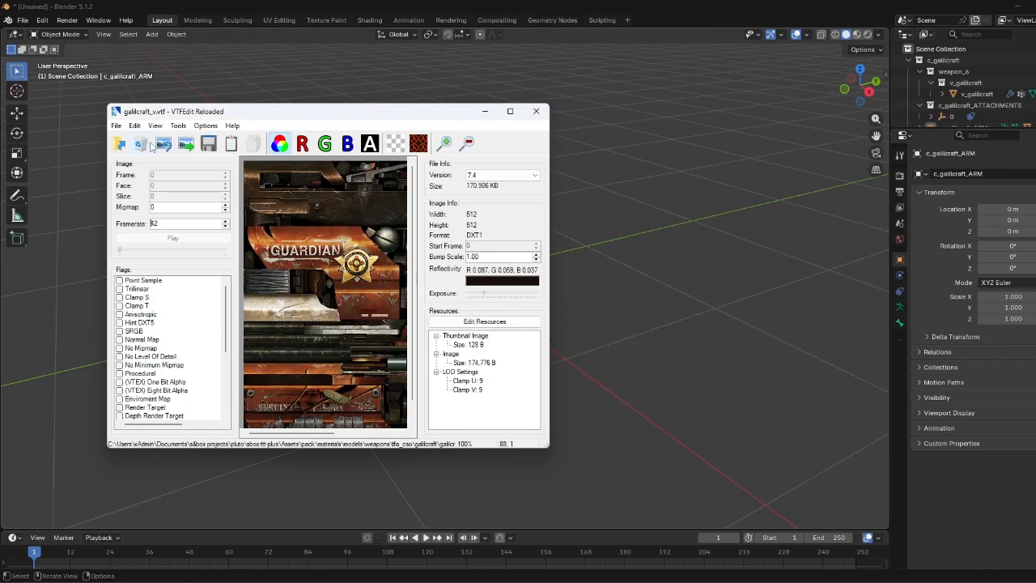
- Close the current texture and open the normal map galilcraft_v_n.vtf from the tfa_cso\galilcraft materials folder
{"action": "left_click", "coordinate": [120, 144]}
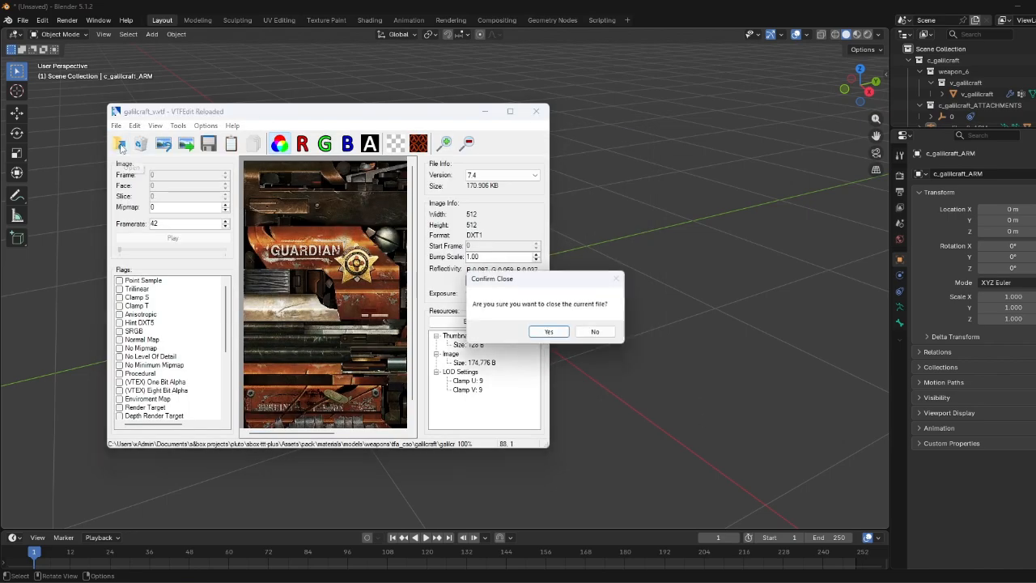
{"action": "left_click", "coordinate": [549, 331]}
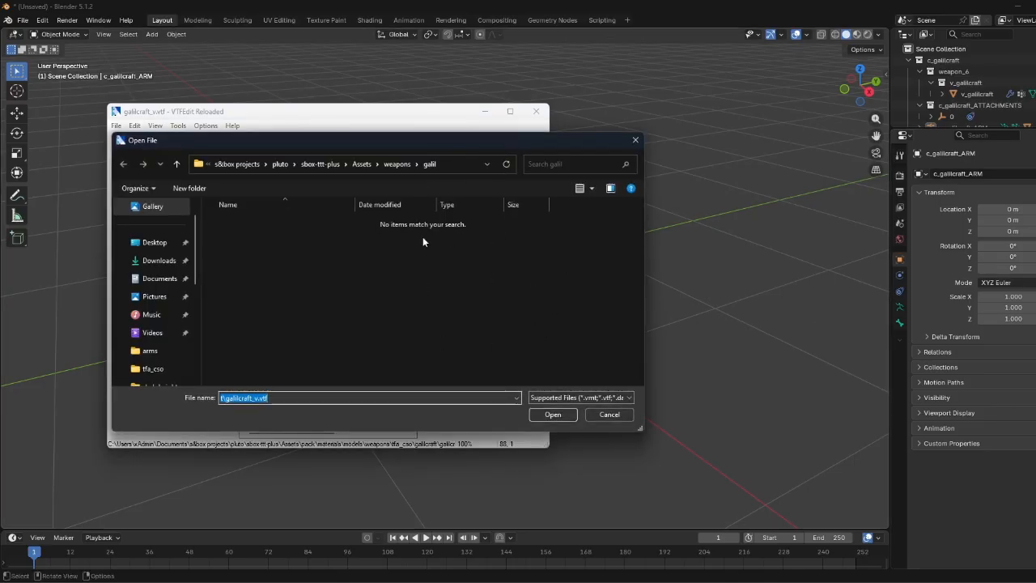
{"action": "left_click", "coordinate": [435, 269]}
{"action": "key", "text": "ctrl+grave"}
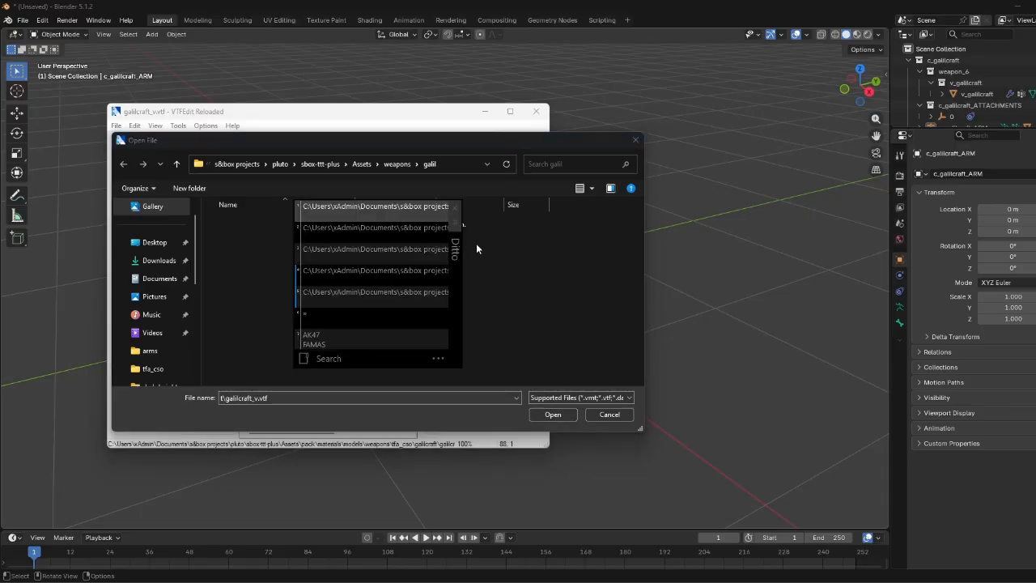
{"action": "double_click", "coordinate": [395, 235]}
{"action": "left_click", "coordinate": [464, 163]}
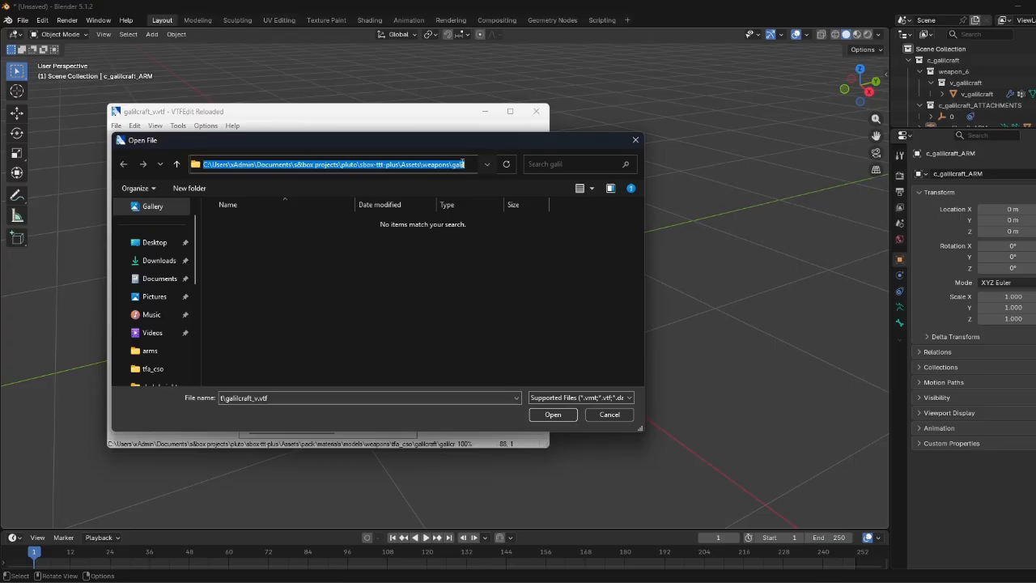
{"action": "key", "text": "ctrl+v"}
{"action": "key", "text": "ctrl+a"}
{"action": "key", "text": "Return"}
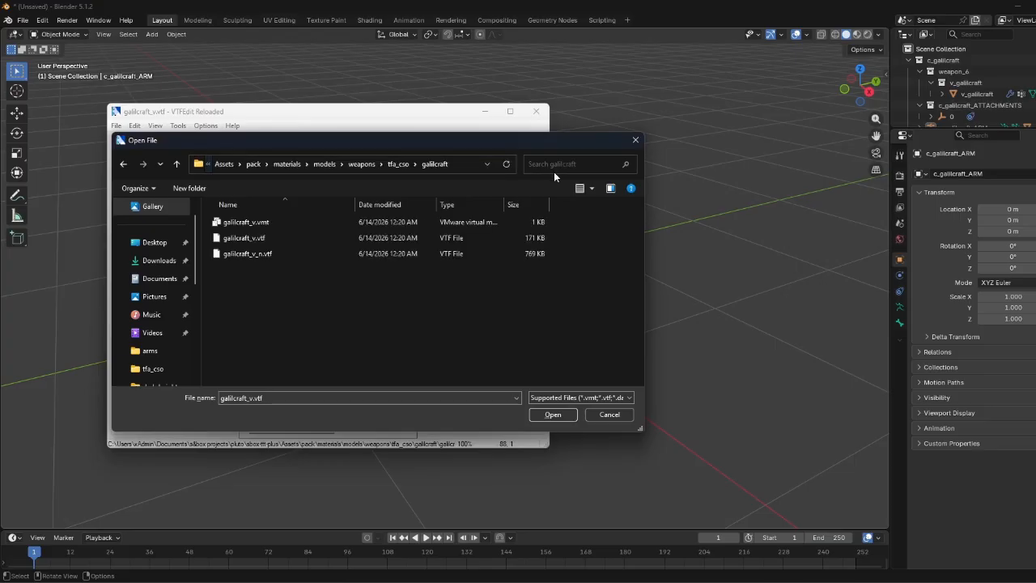
{"action": "double_click", "coordinate": [272, 254]}
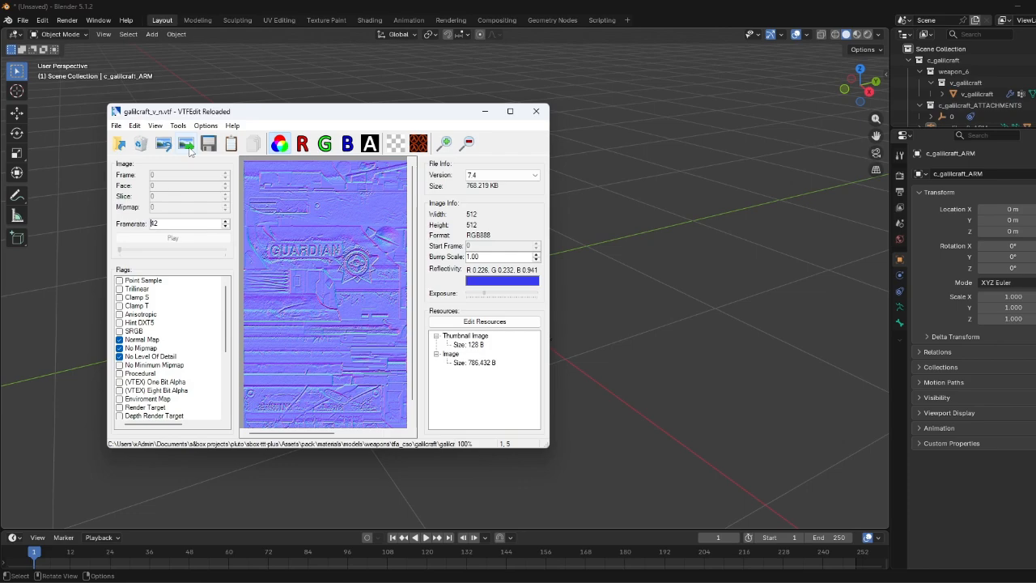
- Export the normal map as galilcraft_v_n.png into the project's Assets\weapons\galil folder
{"action": "left_click", "coordinate": [187, 144]}
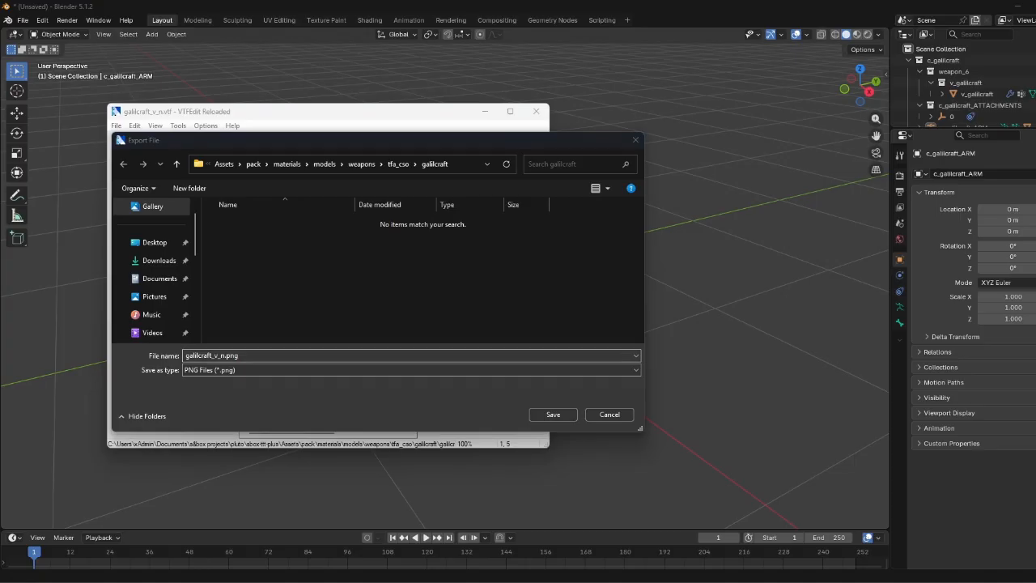
{"action": "left_click", "coordinate": [461, 167]}
{"action": "type", "text": "C:\\Users\\xAdmin\\Documents\\s&box projects\\pluto\\sbox-ttt-plus\\Assets\\weapons\\galil"}
{"action": "key", "text": "Return"}
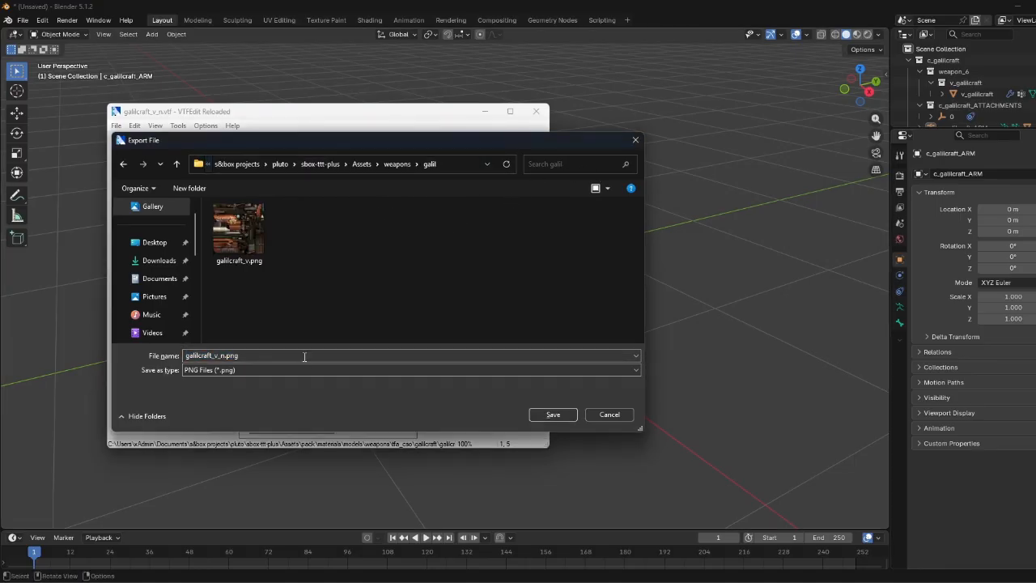
{"action": "left_click", "coordinate": [552, 414]}
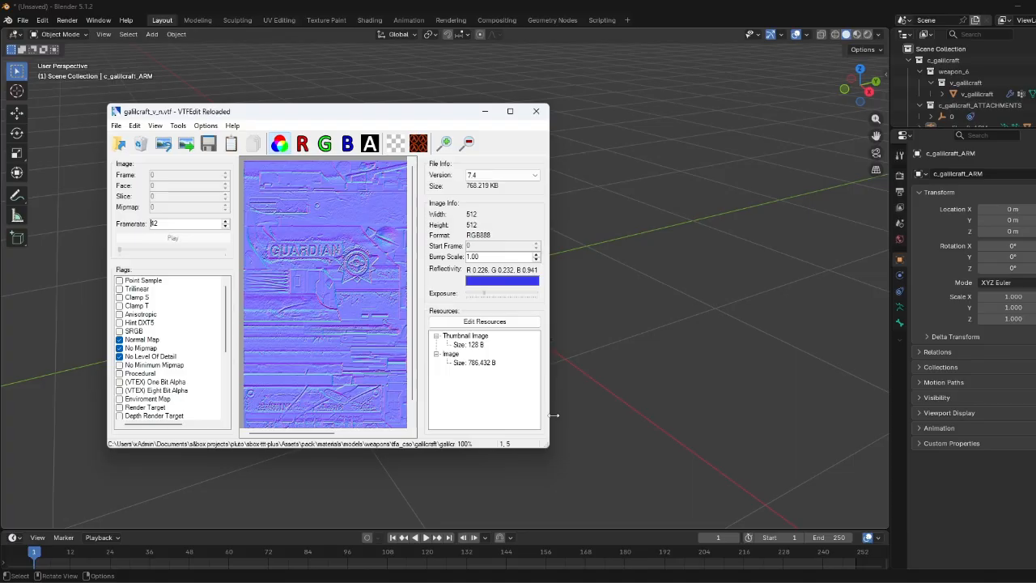
- Minimize VTFEdit Reloaded, switch to the s&box editor and open the weapons/galil asset folder
{"action": "left_click", "coordinate": [483, 112]}
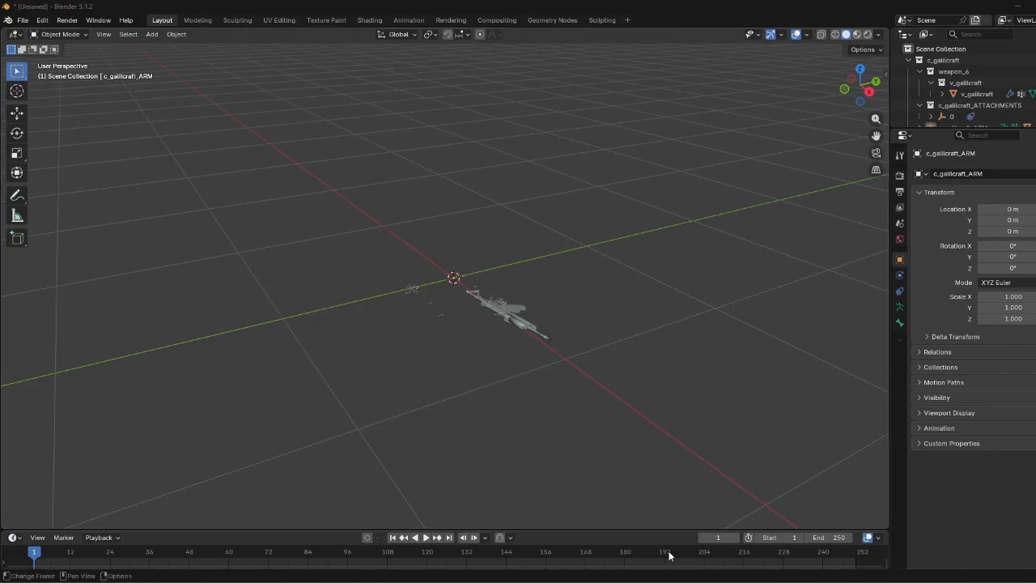
{"action": "mouse_move", "coordinate": [654, 581]}
{"action": "left_click", "coordinate": [653, 547]}
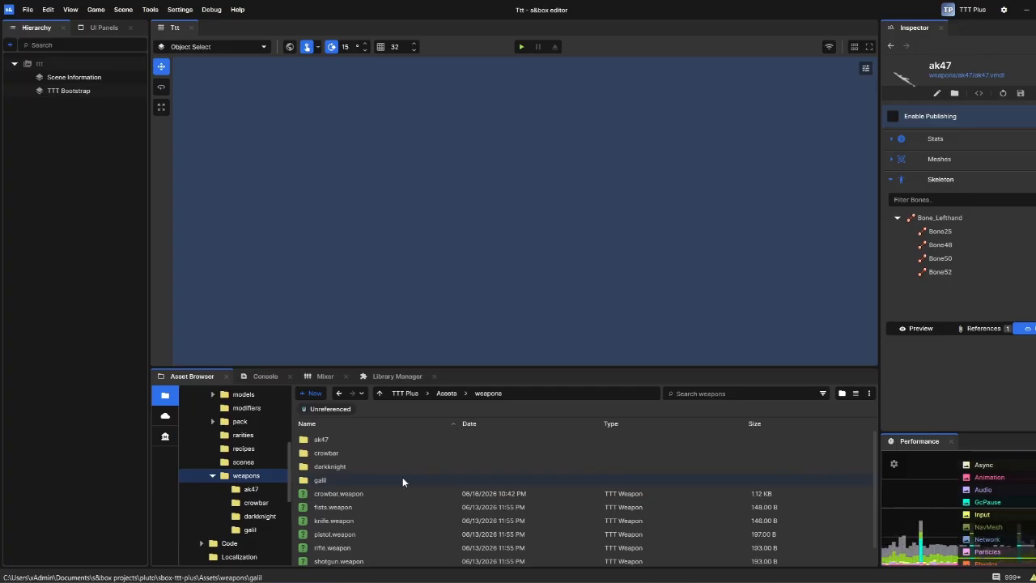
{"action": "left_click", "coordinate": [336, 481]}
{"action": "double_click", "coordinate": [336, 481]}
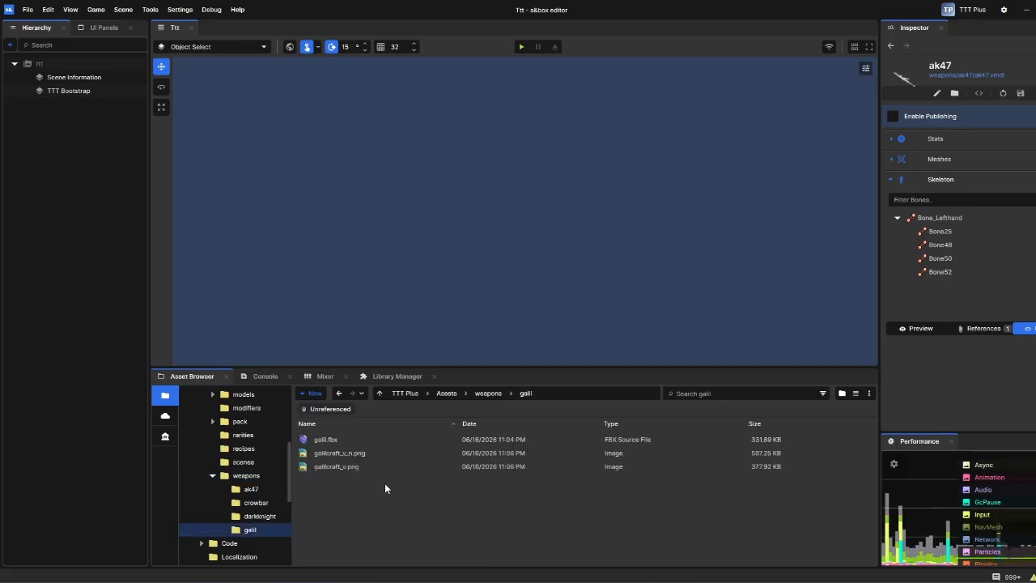
- Create a new material named galilcraft_v in the weapons/galil folder
{"action": "right_click", "coordinate": [406, 490]}
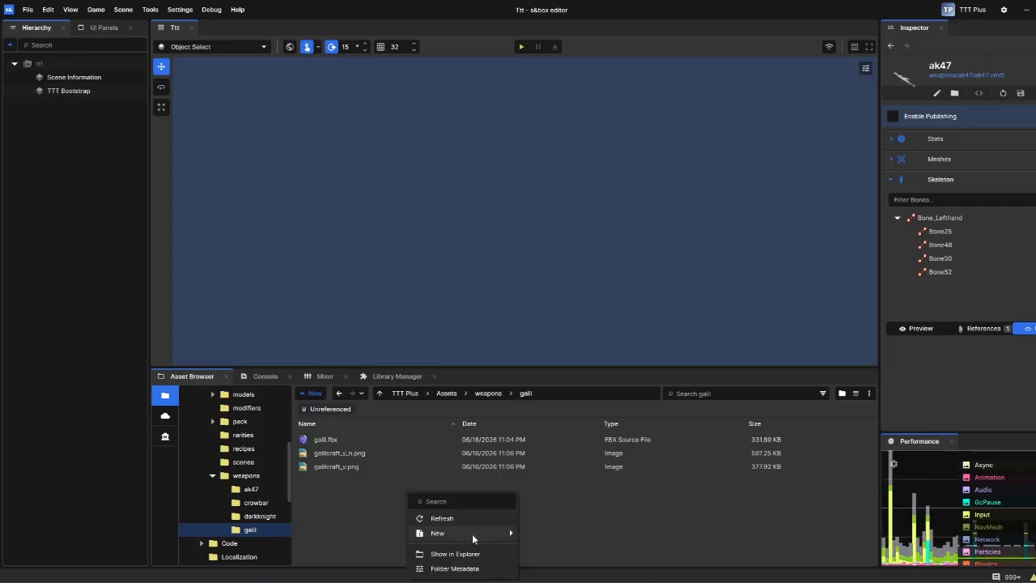
{"action": "mouse_move", "coordinate": [463, 536]}
{"action": "left_click", "coordinate": [556, 413]}
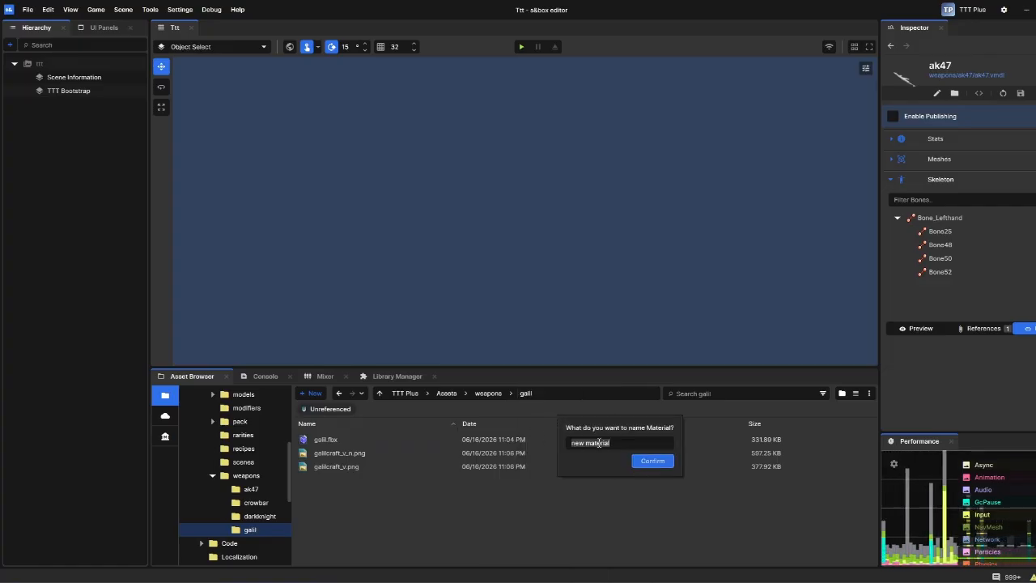
{"action": "type", "text": "galilc"}
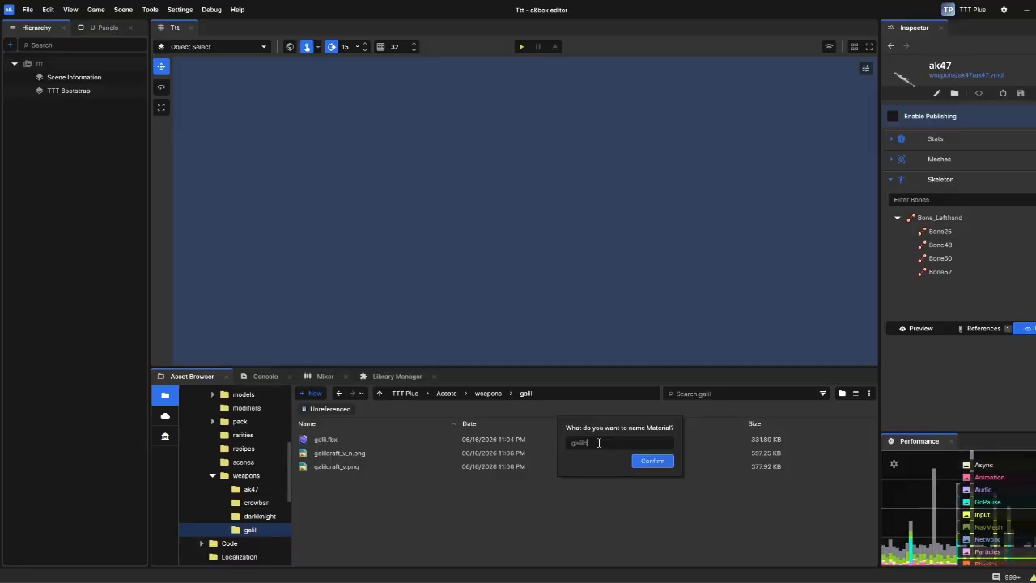
{"action": "type", "text": "raft"}
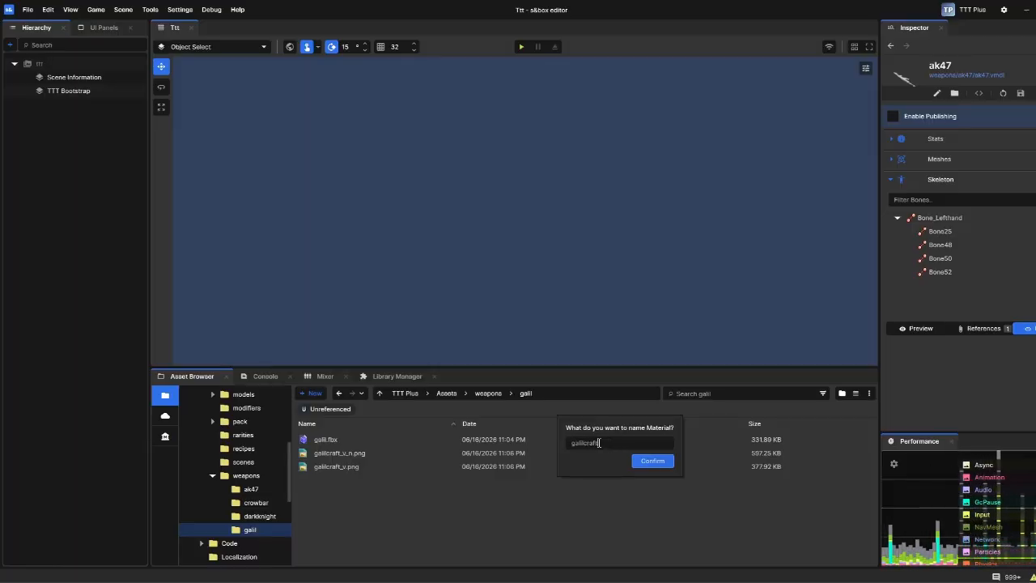
{"action": "type", "text": "_v"}
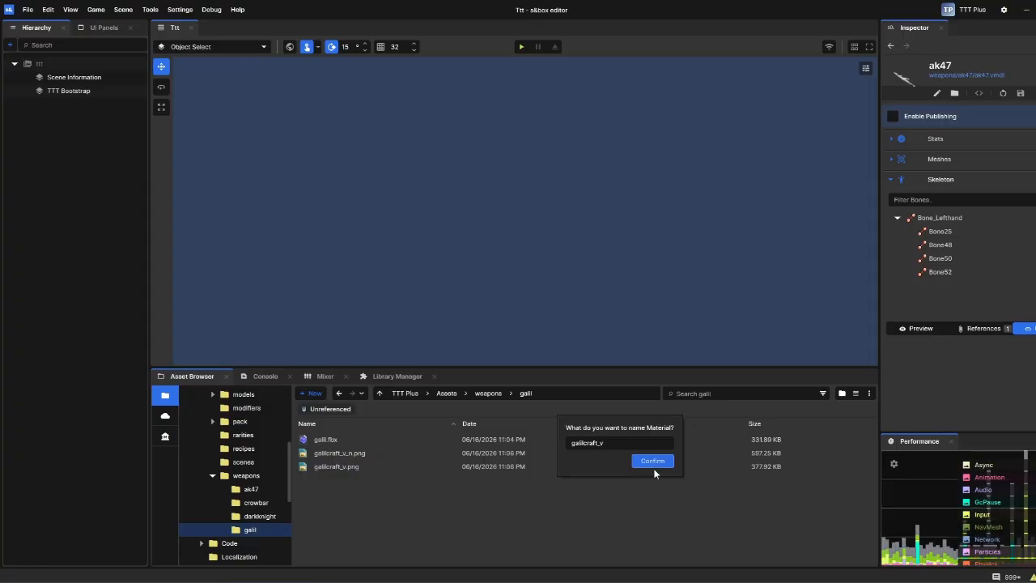
{"action": "left_click", "coordinate": [660, 462]}
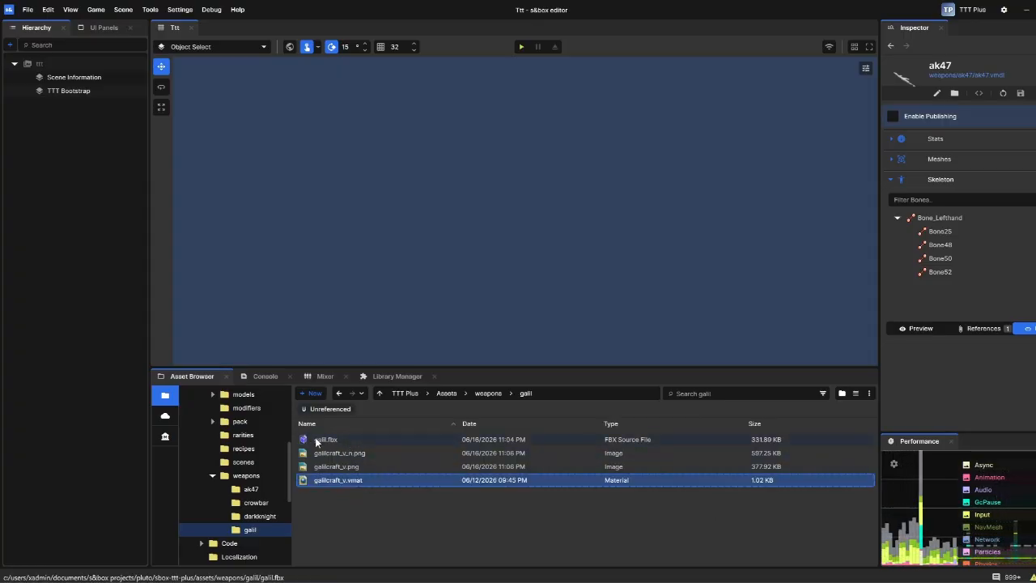
- Open the galilcraft_v material for editing and assign galilcraft_v.png as its color texture
{"action": "right_click", "coordinate": [374, 480]}
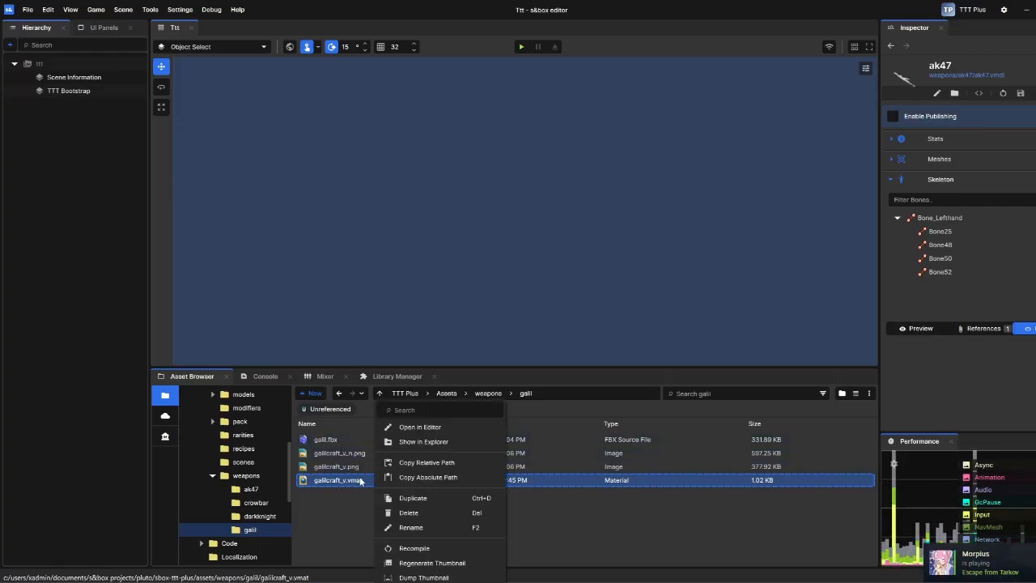
{"action": "left_click", "coordinate": [445, 430]}
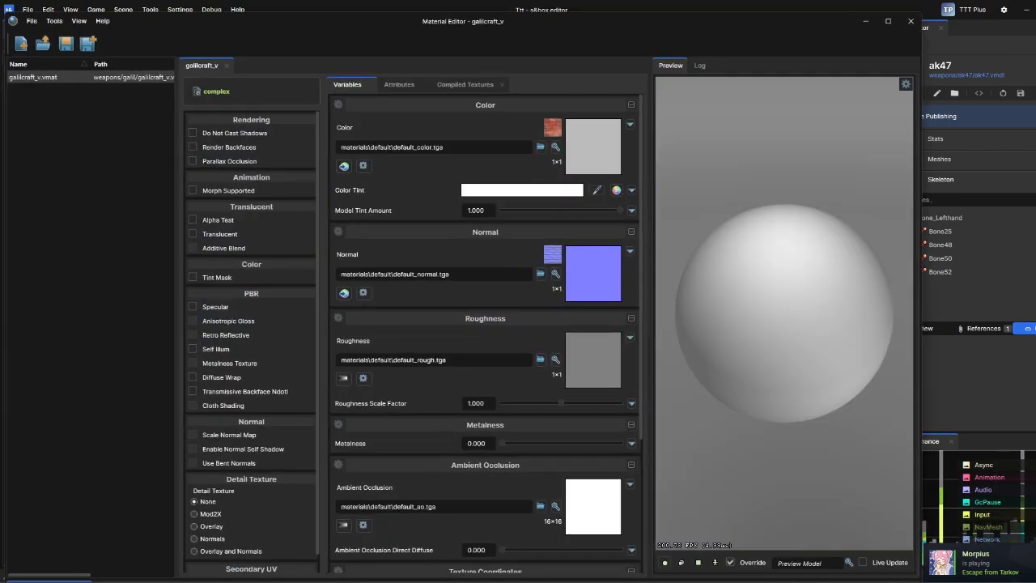
{"action": "left_click_drag", "start_coordinate": [1035, 259], "coordinate": [1035, 234]}
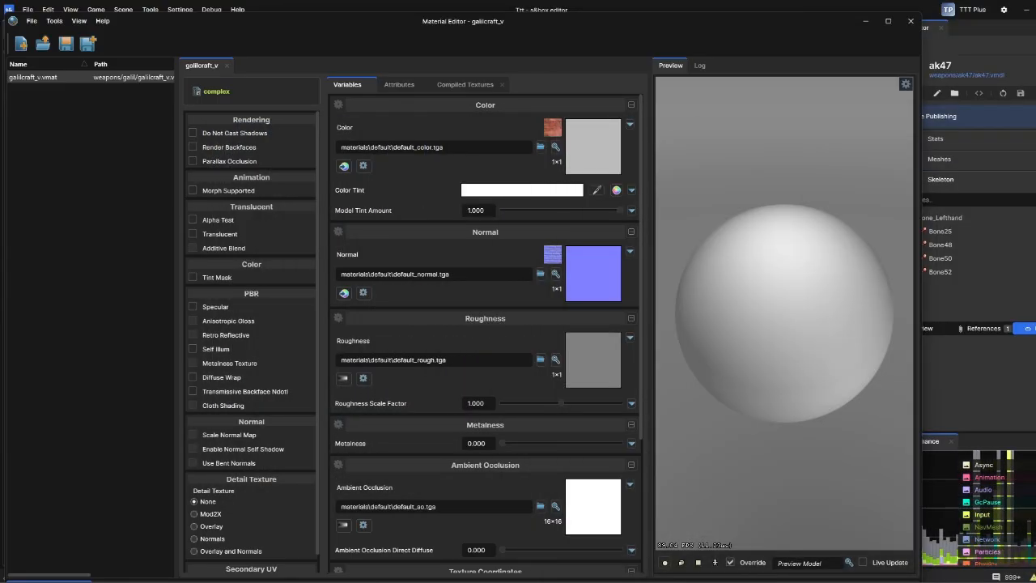
{"action": "left_click_drag", "start_coordinate": [1034, 243], "coordinate": [592, 154]}
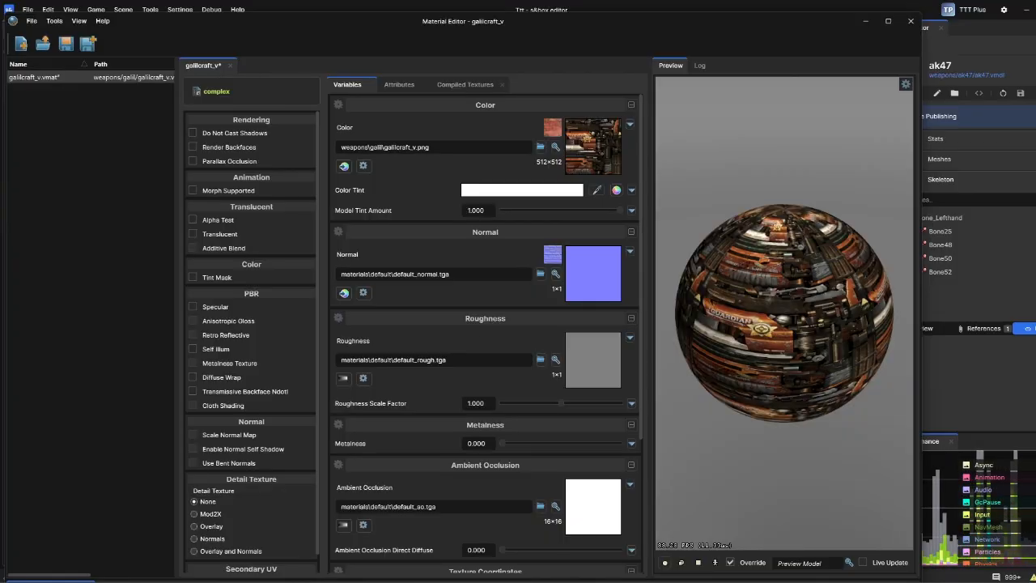
- Assign galilcraft_v_n.png as the material's normal texture, save the material and close the Material Editor
{"action": "left_click_drag", "start_coordinate": [1035, 284], "coordinate": [597, 275]}
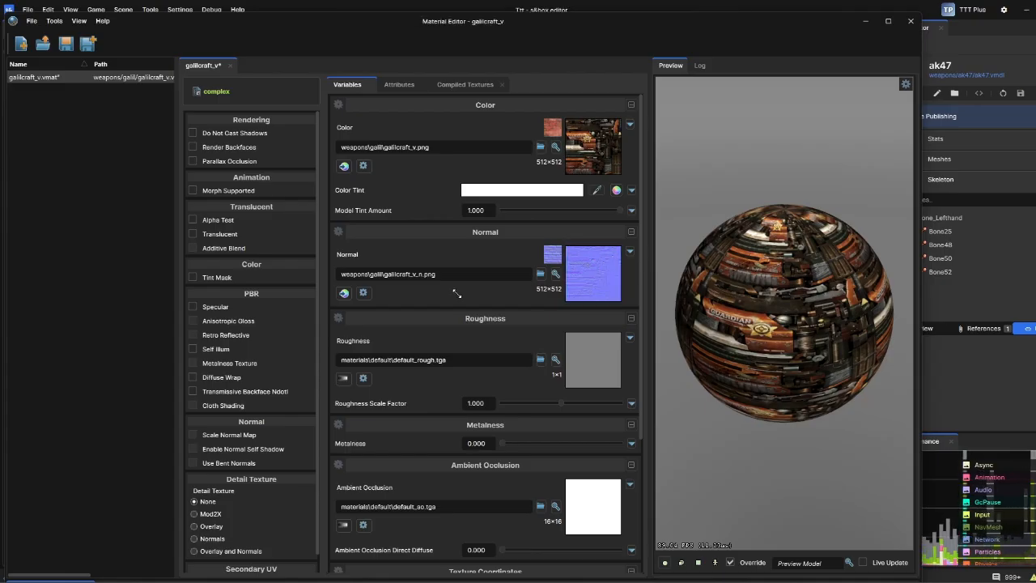
{"action": "key", "text": "ctrl+s"}
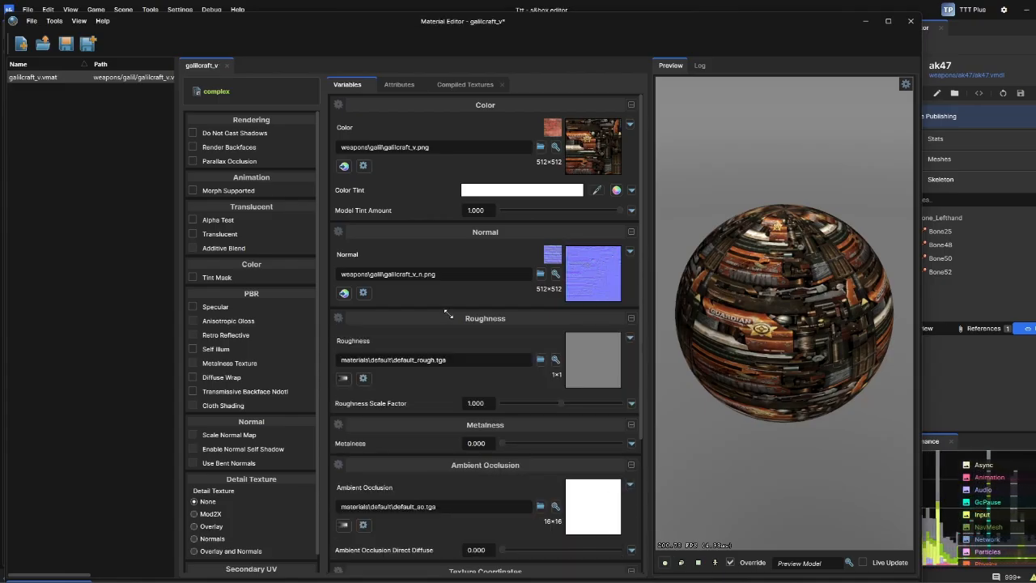
{"action": "left_click", "coordinate": [910, 22]}
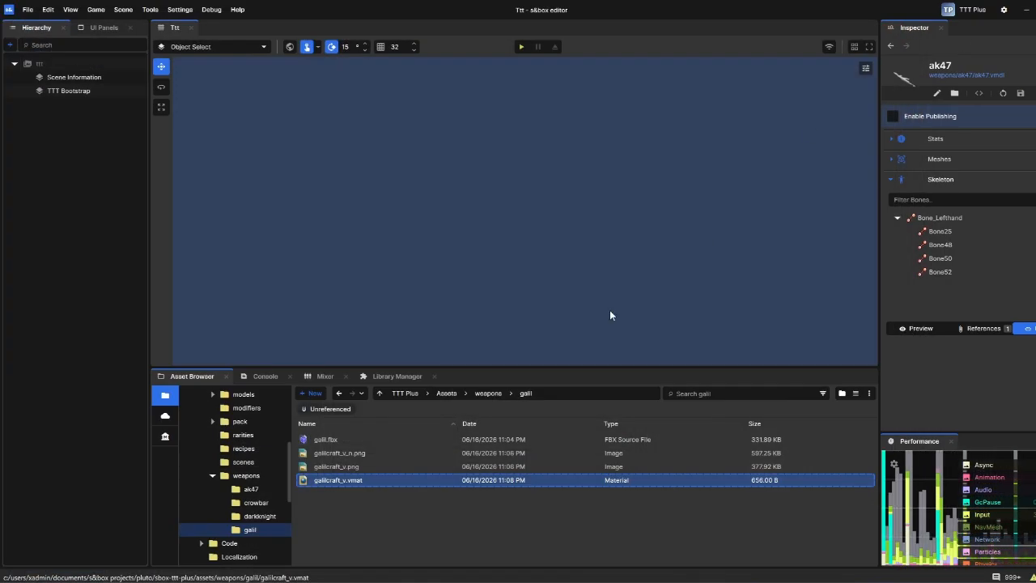
- Create the model galil.vmdl from galil.fbx with Convex Hull collision in the weapons/galil folder
{"action": "left_click", "coordinate": [352, 439]}
{"action": "right_click", "coordinate": [352, 439]}
{"action": "left_click", "coordinate": [405, 428]}
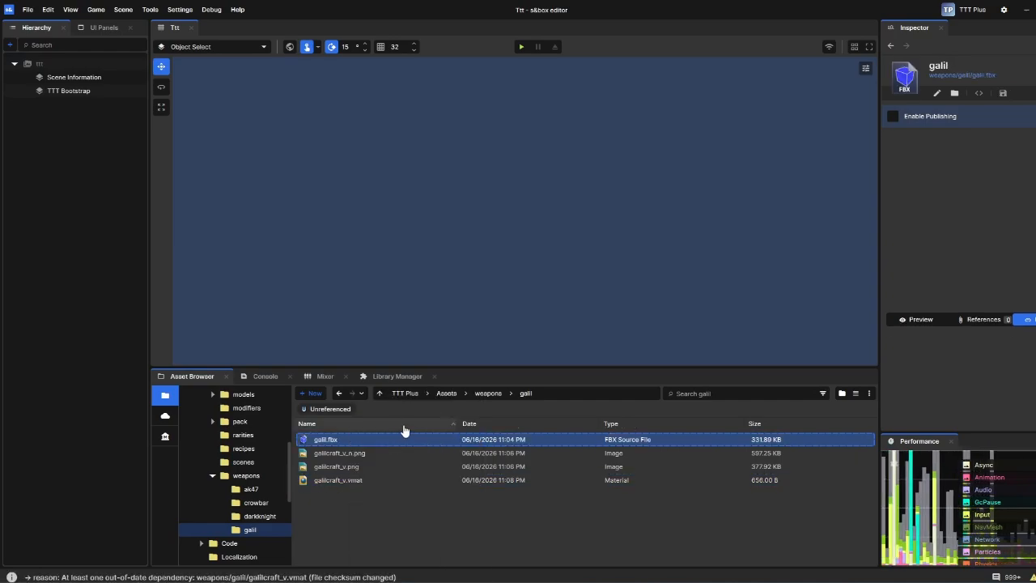
{"action": "right_click", "coordinate": [380, 439]}
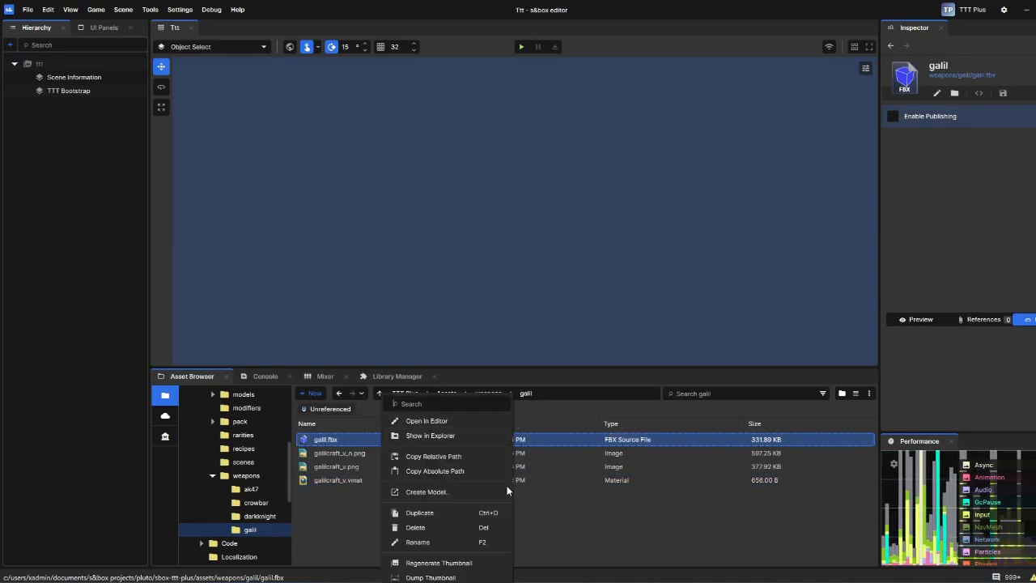
{"action": "left_click", "coordinate": [428, 491]}
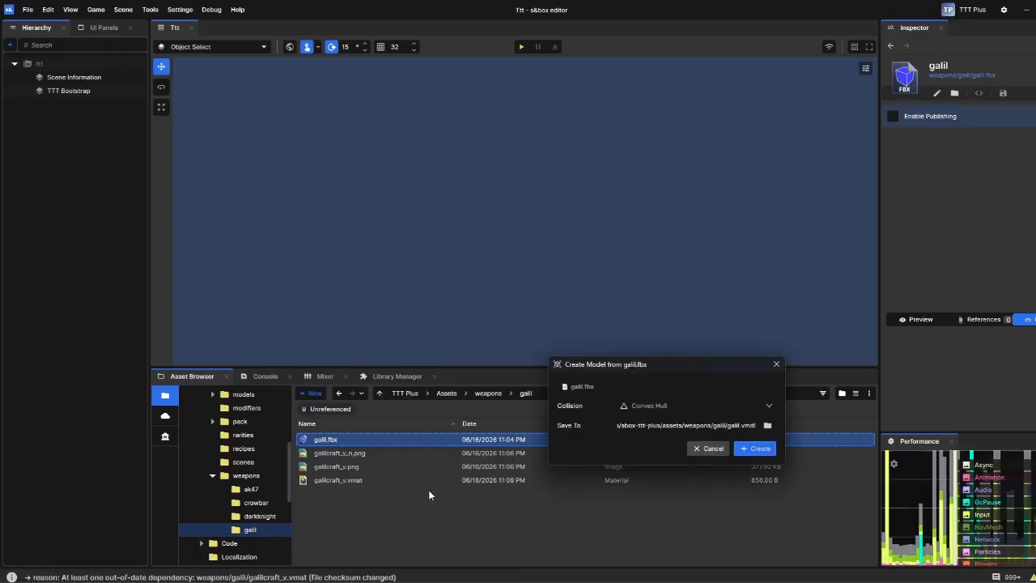
{"action": "left_click", "coordinate": [756, 448]}
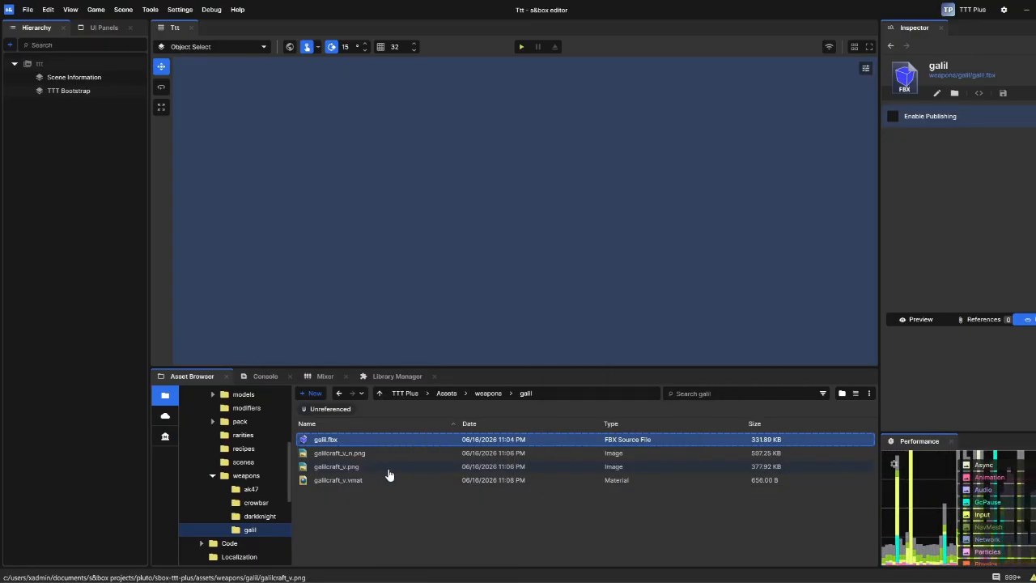
- Open galil.vmdl in ModelDoc and disable global replacement of all materials in its DefaultMaterialGroup
{"action": "left_click", "coordinate": [335, 455]}
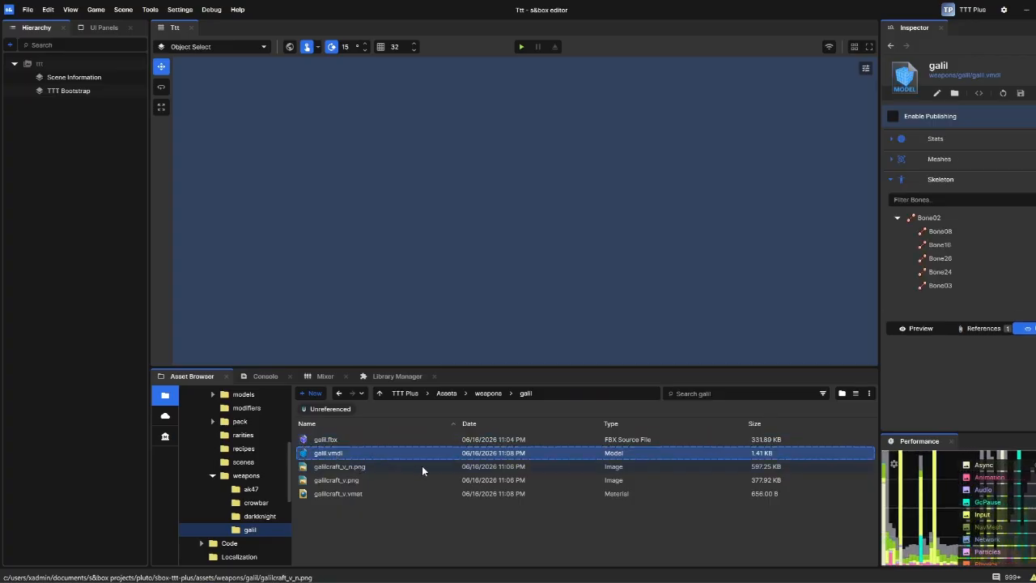
{"action": "right_click", "coordinate": [361, 455]}
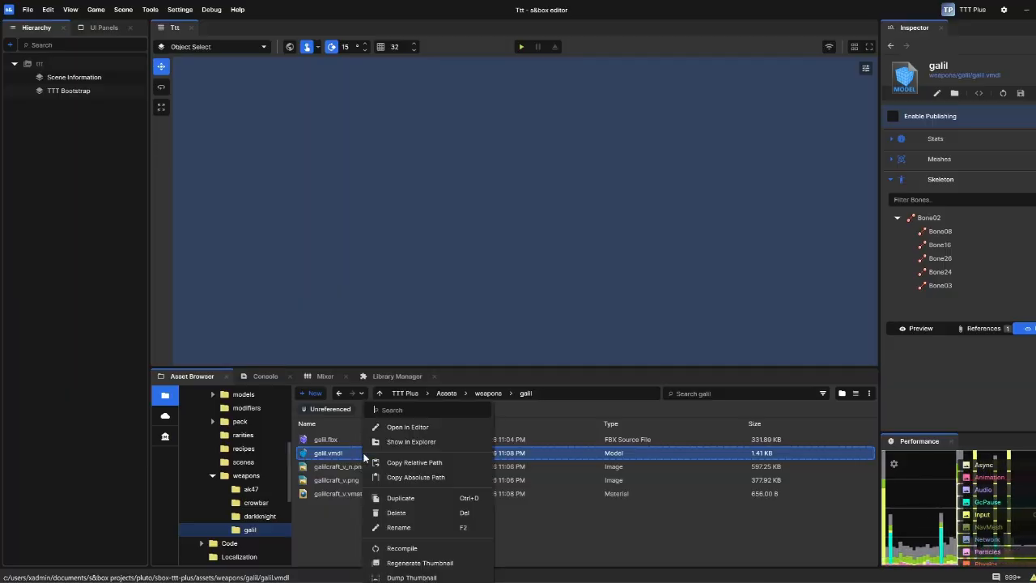
{"action": "left_click", "coordinate": [399, 427]}
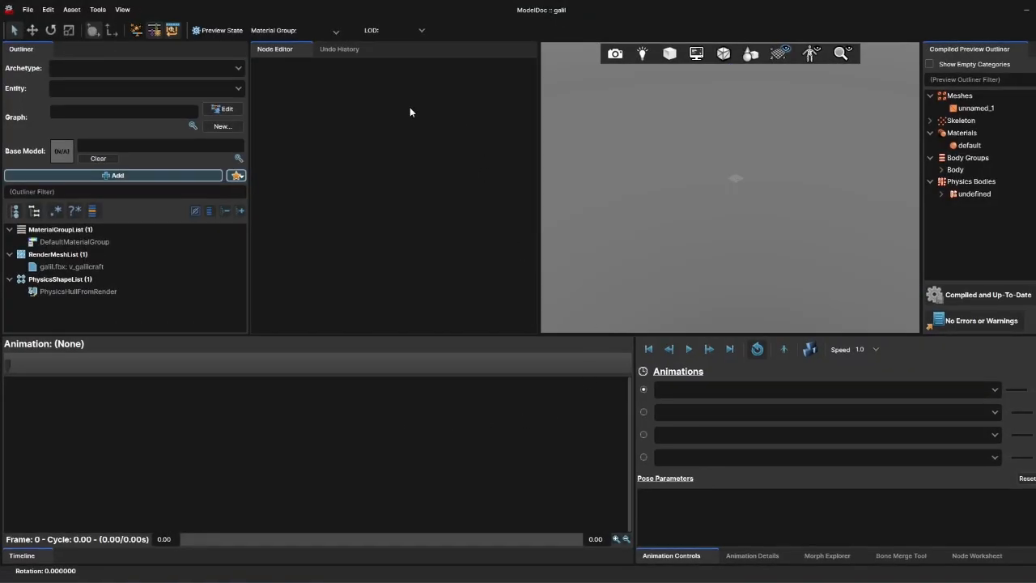
{"action": "left_click", "coordinate": [93, 241]}
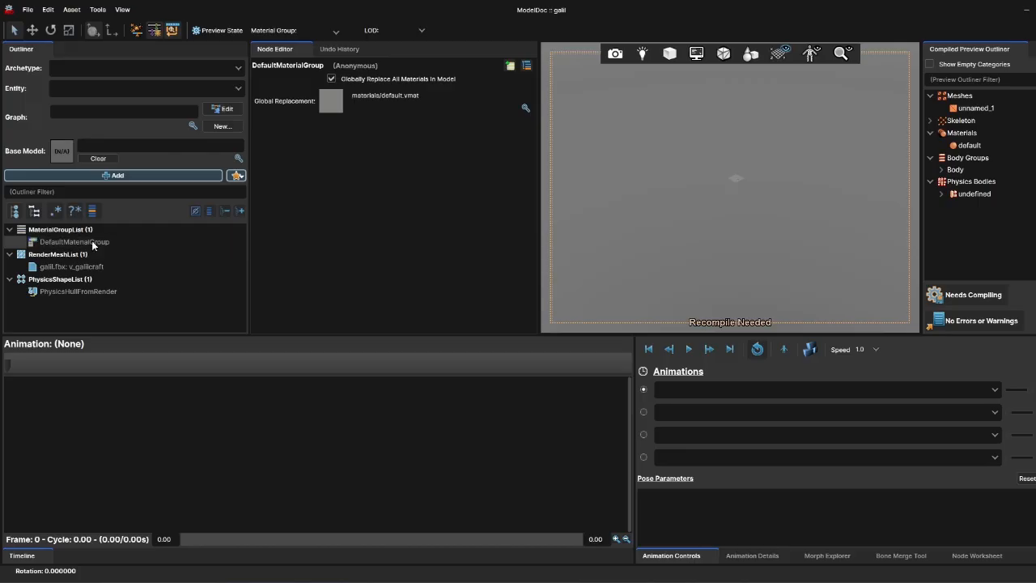
{"action": "left_click", "coordinate": [150, 238]}
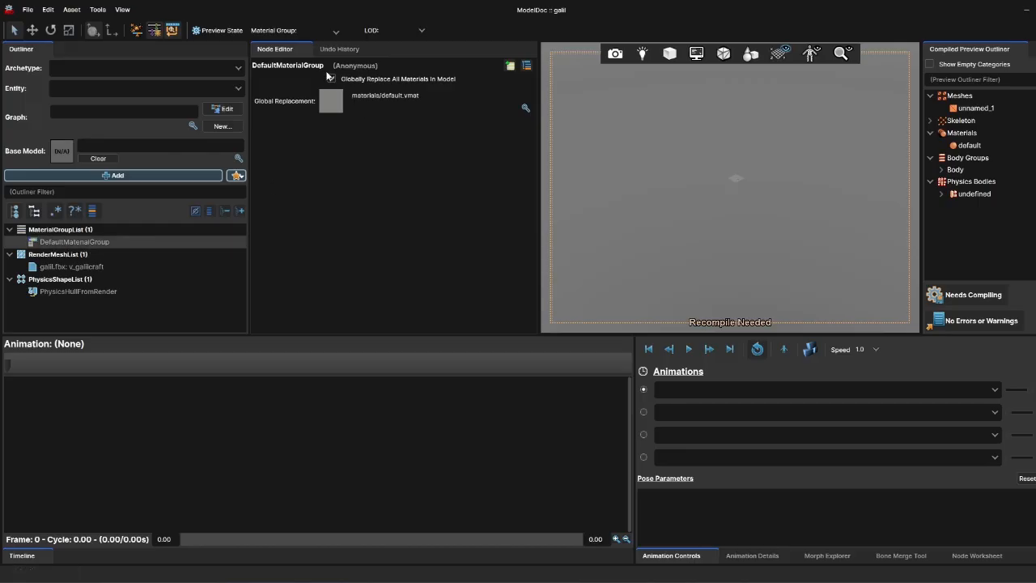
{"action": "left_click", "coordinate": [331, 80]}
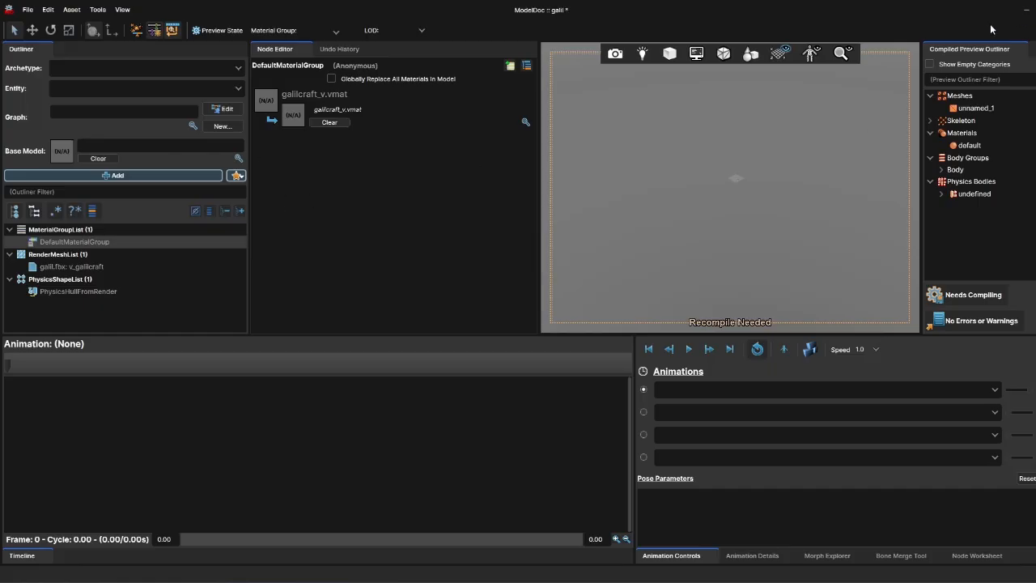
- Set the galil model aside and examine the material remapping in the DefaultMaterialGroup of weapons/darkknight/darkknight.vmdl for reference
{"action": "left_click", "coordinate": [1024, 9]}
{"action": "left_click", "coordinate": [988, 43]}
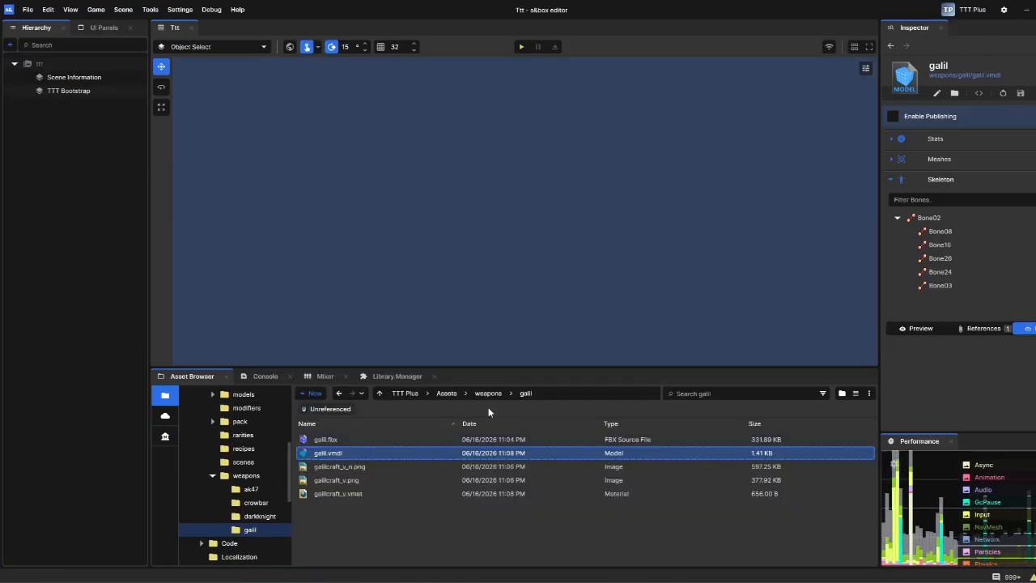
{"action": "left_click", "coordinate": [488, 393]}
{"action": "double_click", "coordinate": [354, 468]}
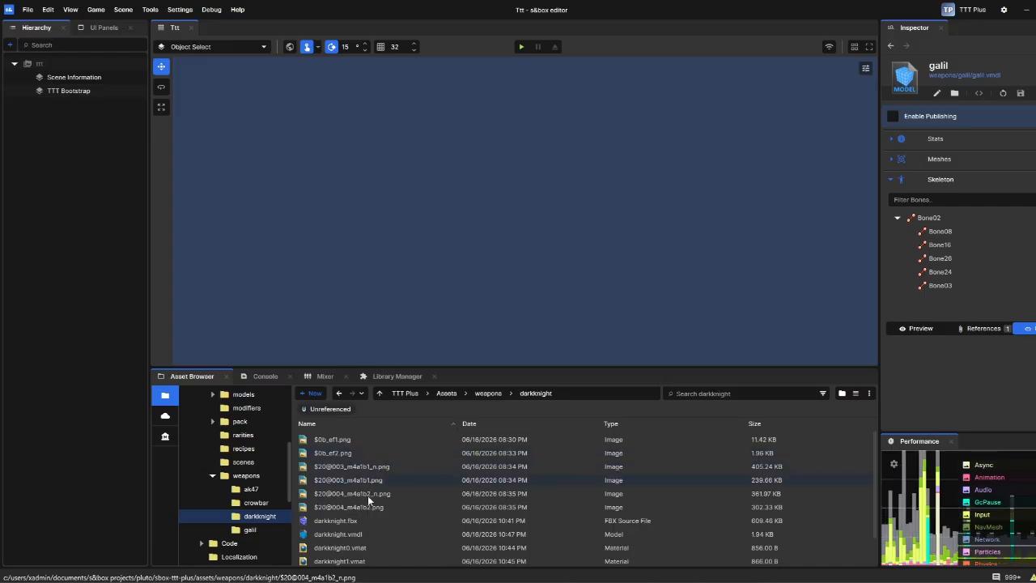
{"action": "scroll", "coordinate": [420, 517], "scroll_direction": "down", "scroll_amount": 3}
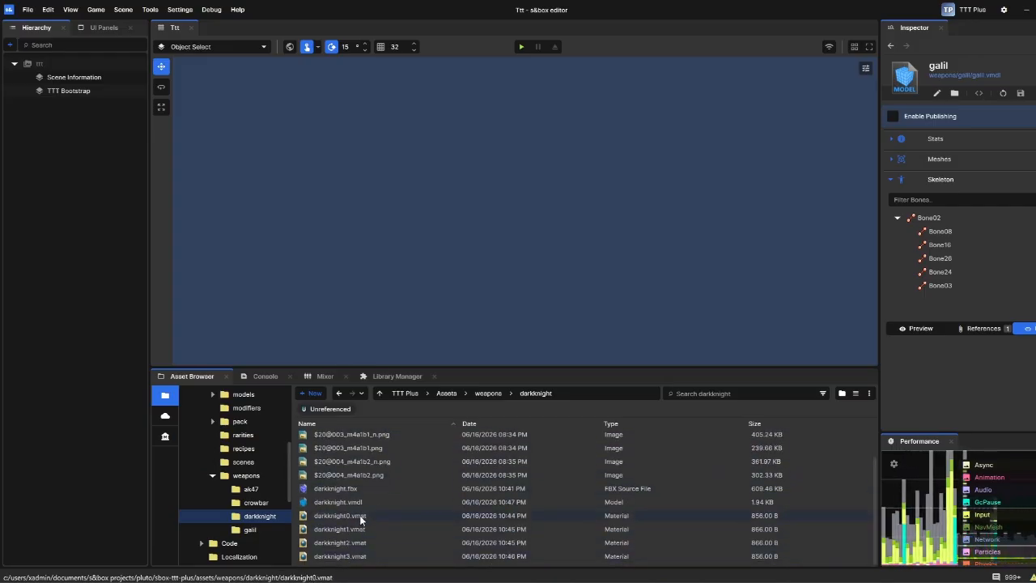
{"action": "scroll", "coordinate": [364, 505], "scroll_direction": "up", "scroll_amount": 2}
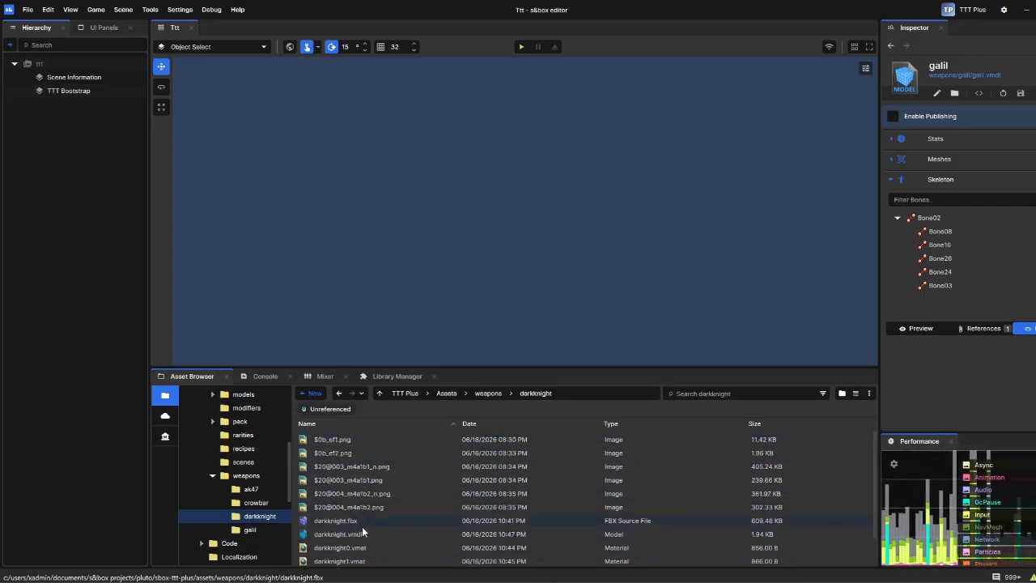
{"action": "left_click", "coordinate": [362, 534]}
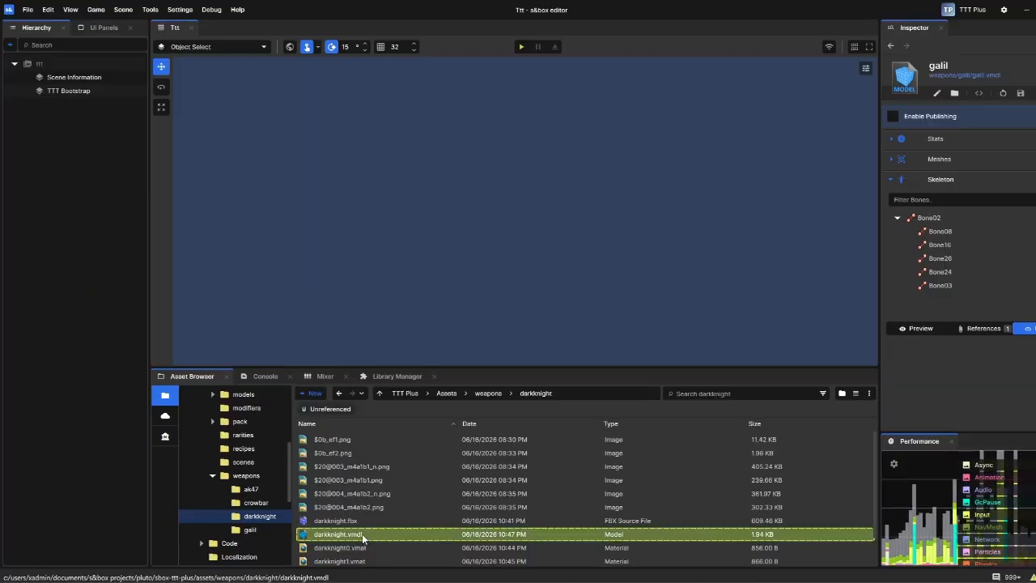
{"action": "right_click", "coordinate": [362, 533]}
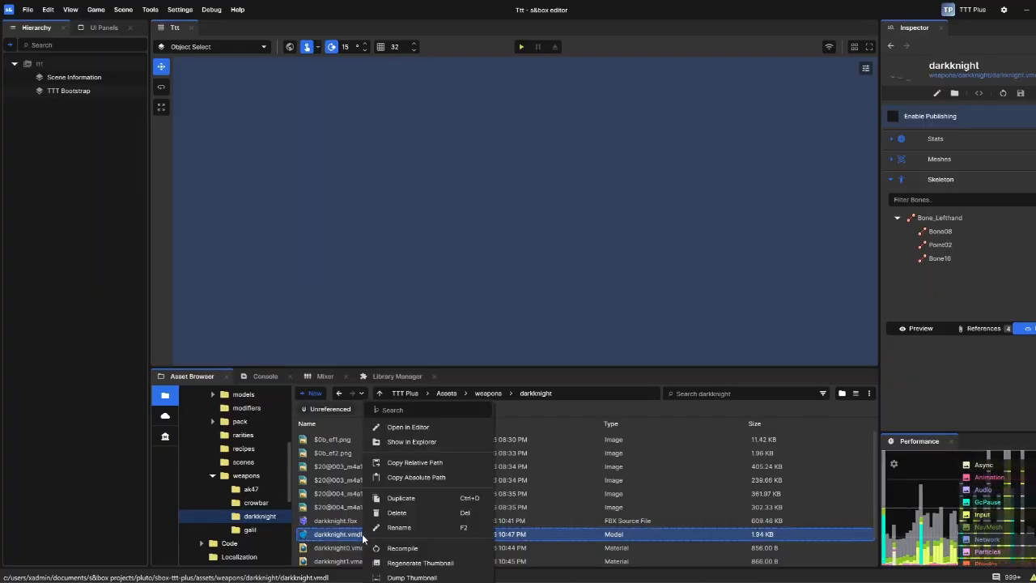
{"action": "left_click", "coordinate": [414, 427]}
{"action": "left_click", "coordinate": [73, 243]}
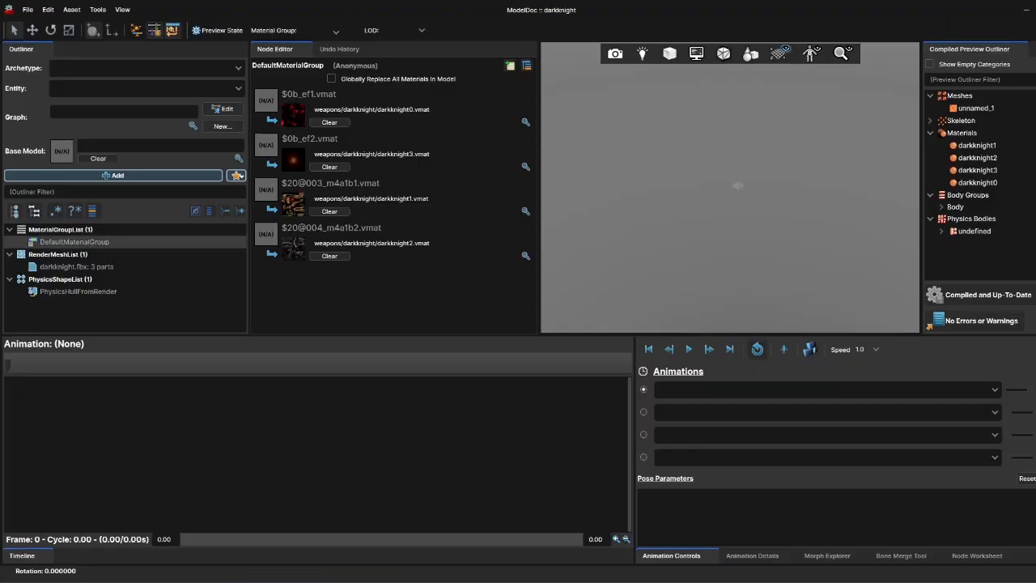
{"action": "left_click", "coordinate": [1026, 10]}
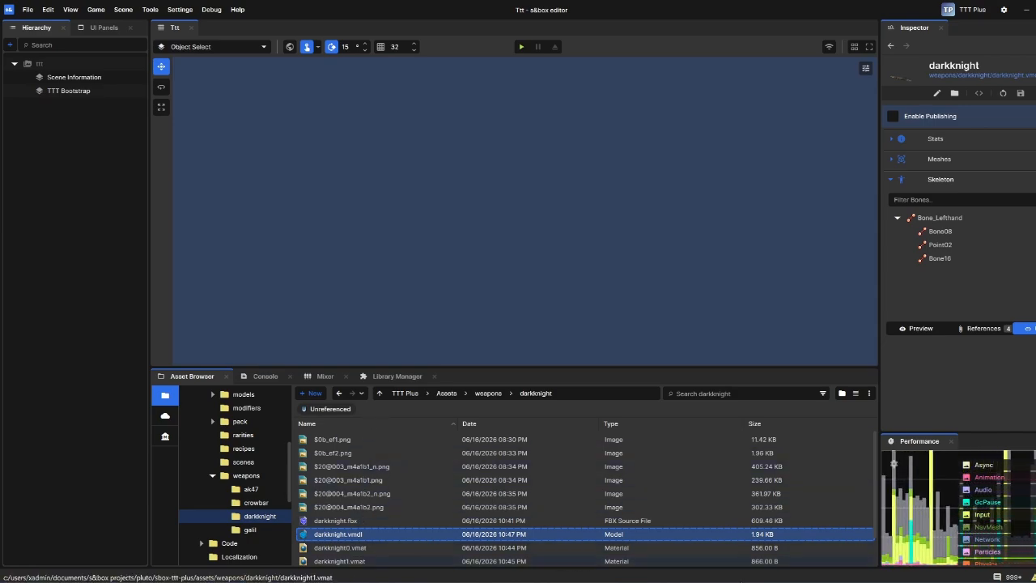
- Return to the galil model in ModelDoc and remap its galilcraft_v.vmat slot to weapons/galil/galilcraft_v.vmat
{"action": "mouse_move", "coordinate": [736, 579]}
{"action": "left_click", "coordinate": [707, 551]}
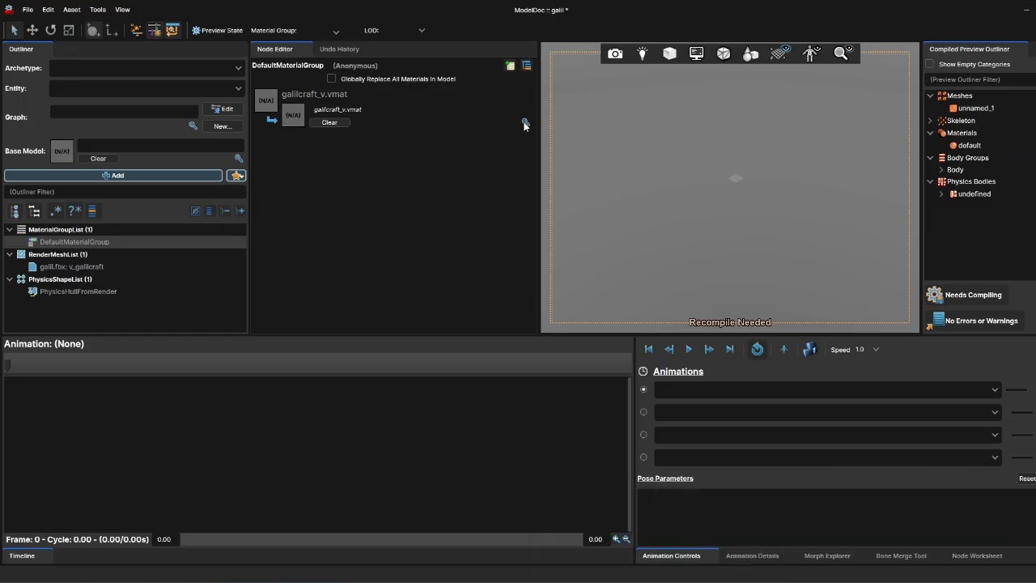
{"action": "left_click", "coordinate": [526, 122]}
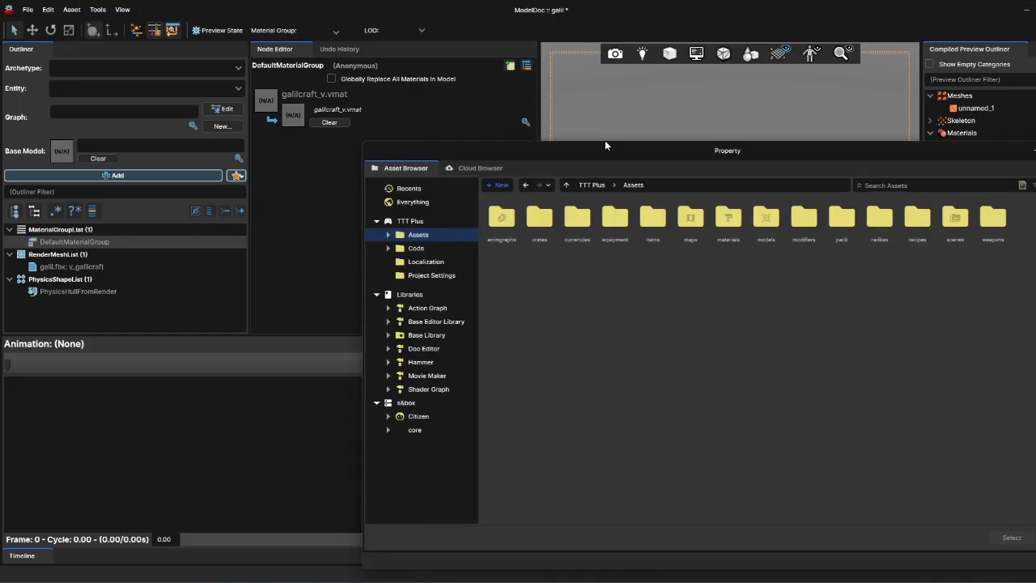
{"action": "double_click", "coordinate": [990, 217]}
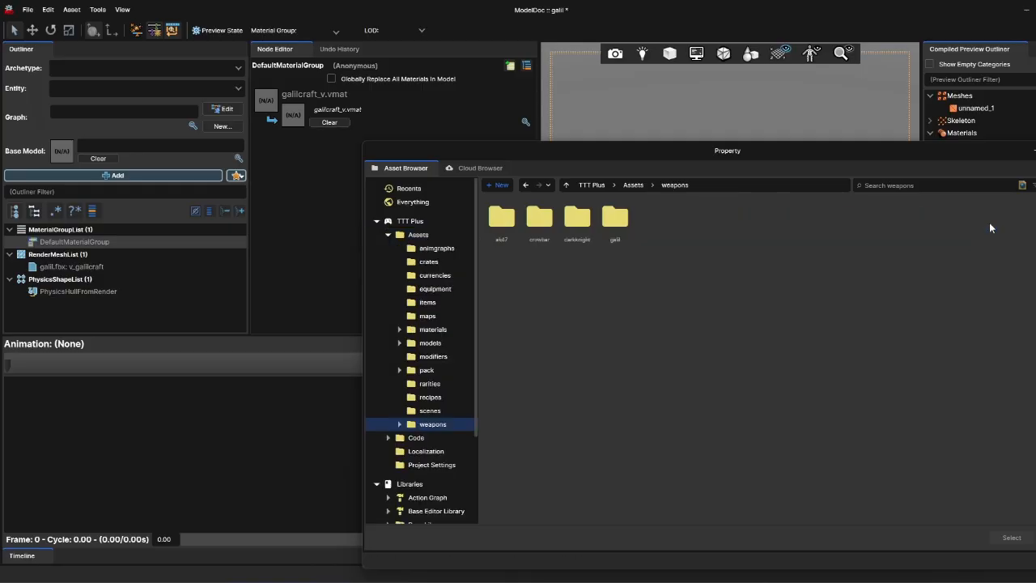
{"action": "double_click", "coordinate": [611, 220]}
{"action": "double_click", "coordinate": [502, 218]}
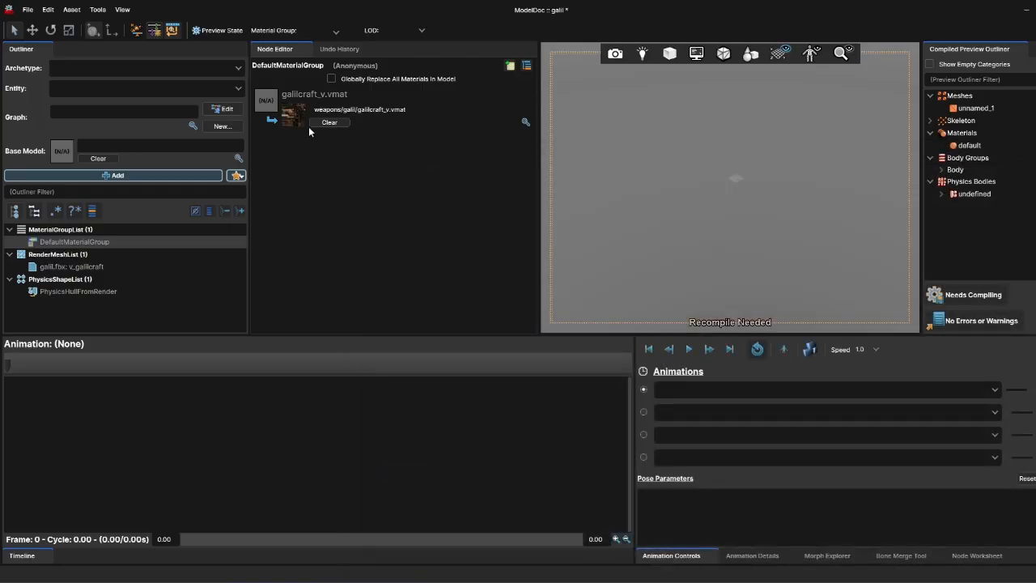
- Recompile the galil model, inspect the textured weapon in the preview and save galil.vmdl
{"action": "left_click", "coordinate": [972, 294]}
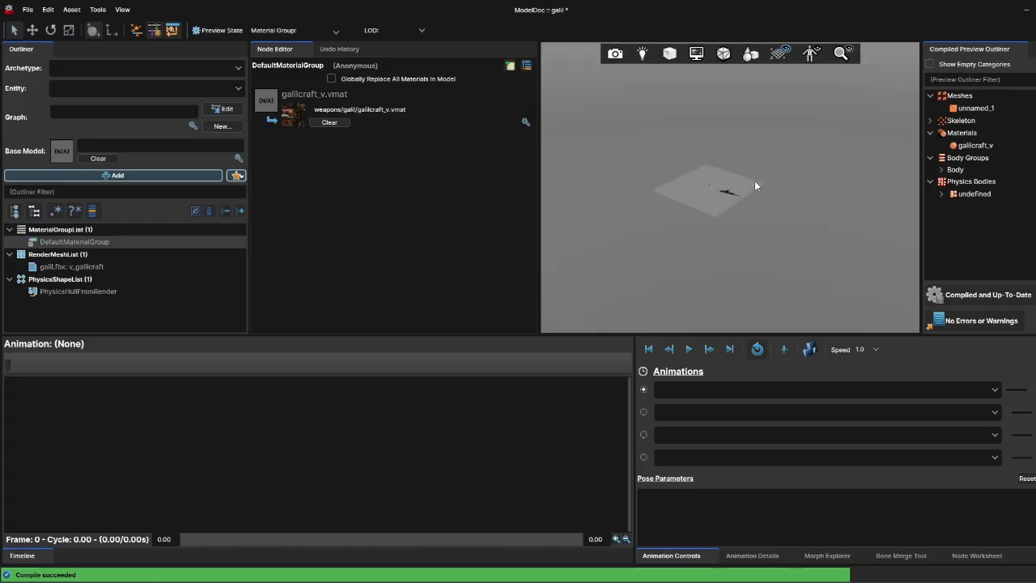
{"action": "scroll", "coordinate": [754, 185], "scroll_direction": "up", "scroll_amount": 10}
{"action": "scroll", "coordinate": [754, 185], "scroll_direction": "down", "scroll_amount": 10}
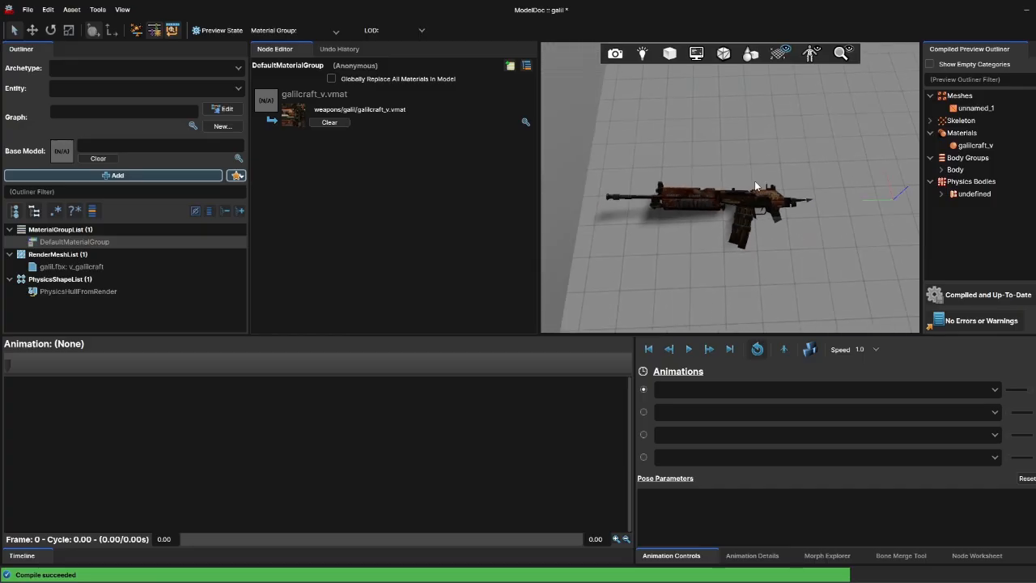
{"action": "key", "text": "ctrl+s"}
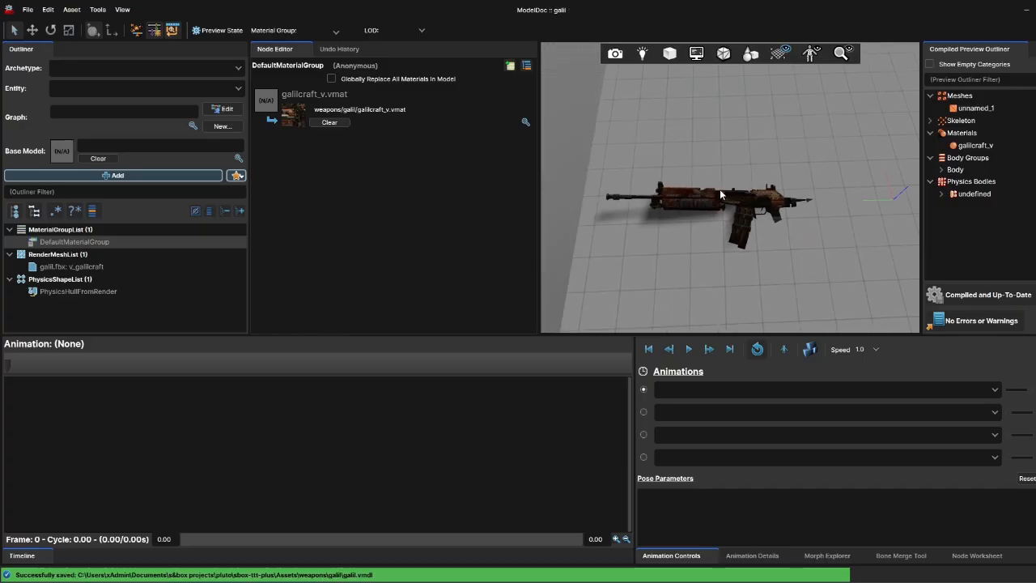